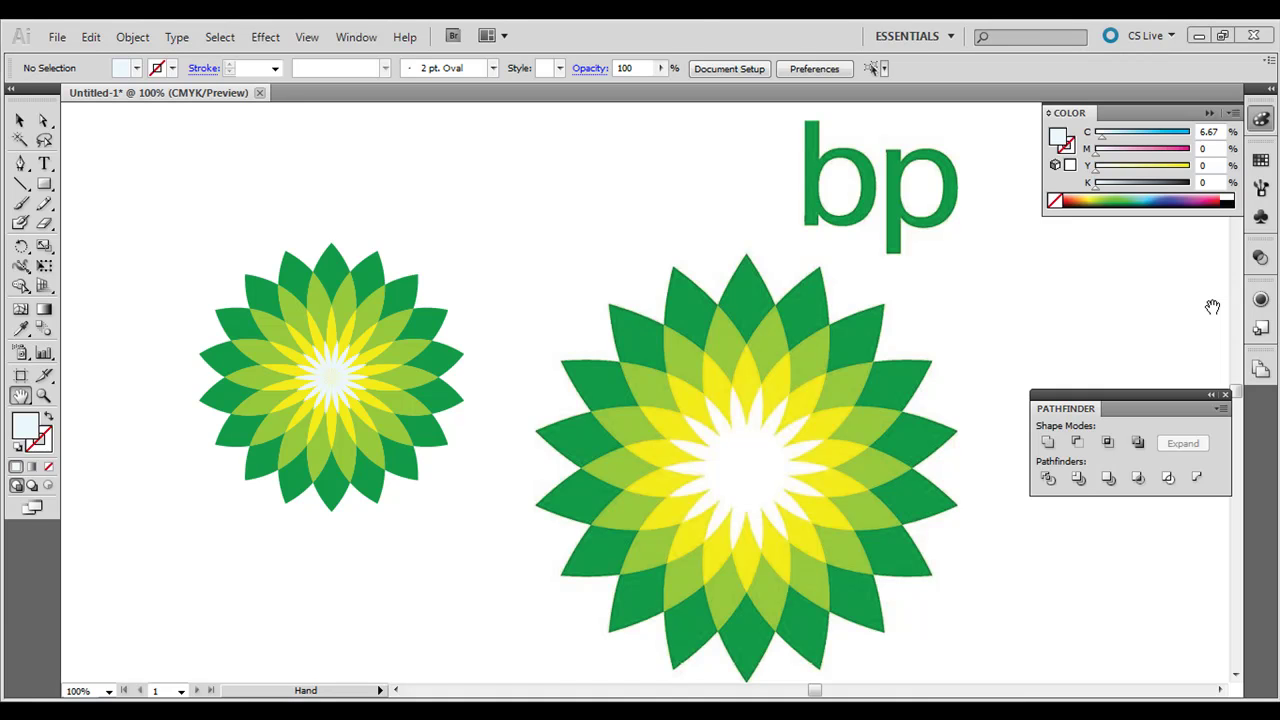
# Select and inspect the large reference BP logo image, then deselect it
pyautogui.click(20, 120)
pyautogui.click(761, 345)
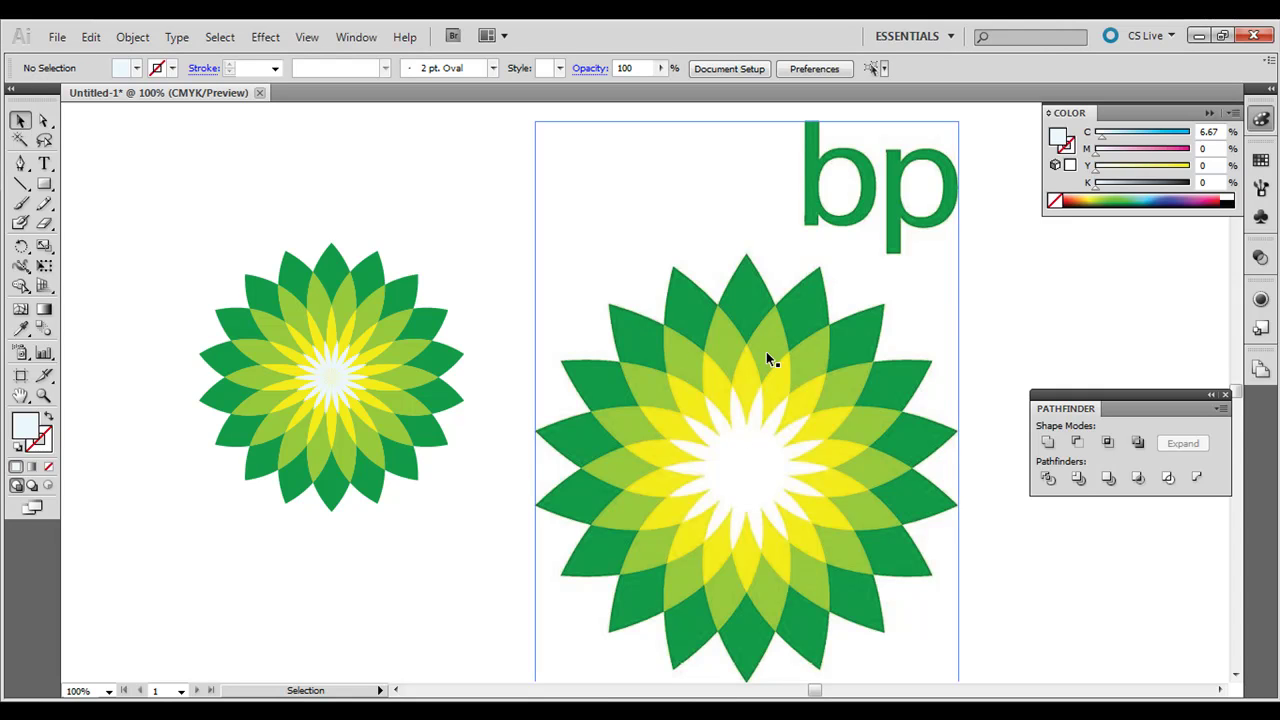
pyautogui.click(806, 315)
pyautogui.click(1032, 313)
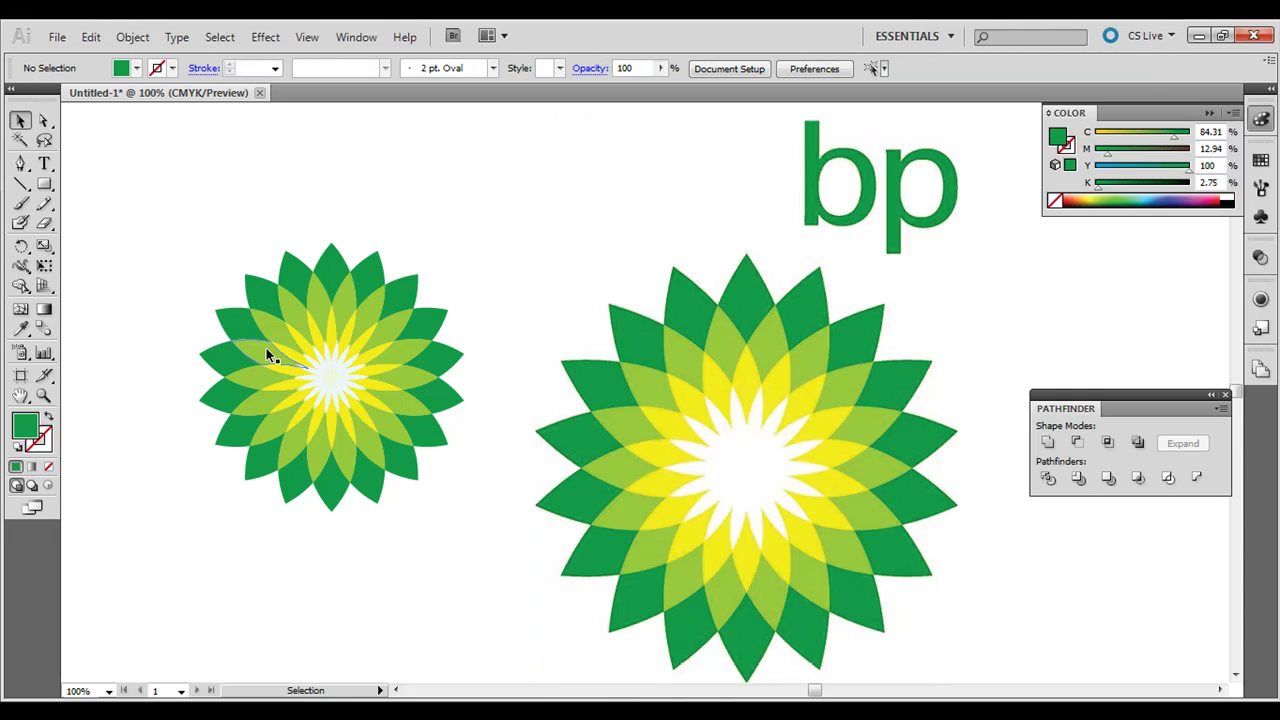
# Examine the small logo's petals, then start a new document from the File menu
pyautogui.moveTo(296, 373); pyautogui.dragTo(329, 378)
pyautogui.moveTo(147, 229); pyautogui.dragTo(433, 515)
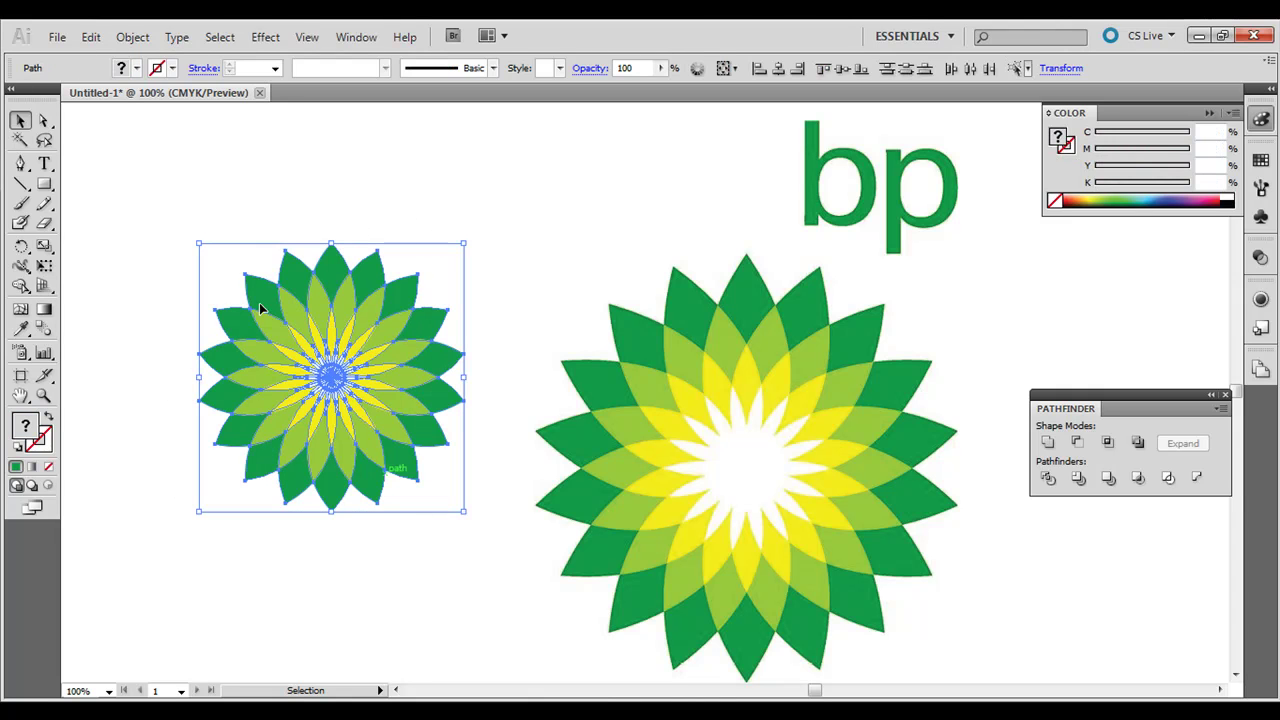
pyautogui.click(152, 148)
pyautogui.click(320, 258)
pyautogui.click(203, 167)
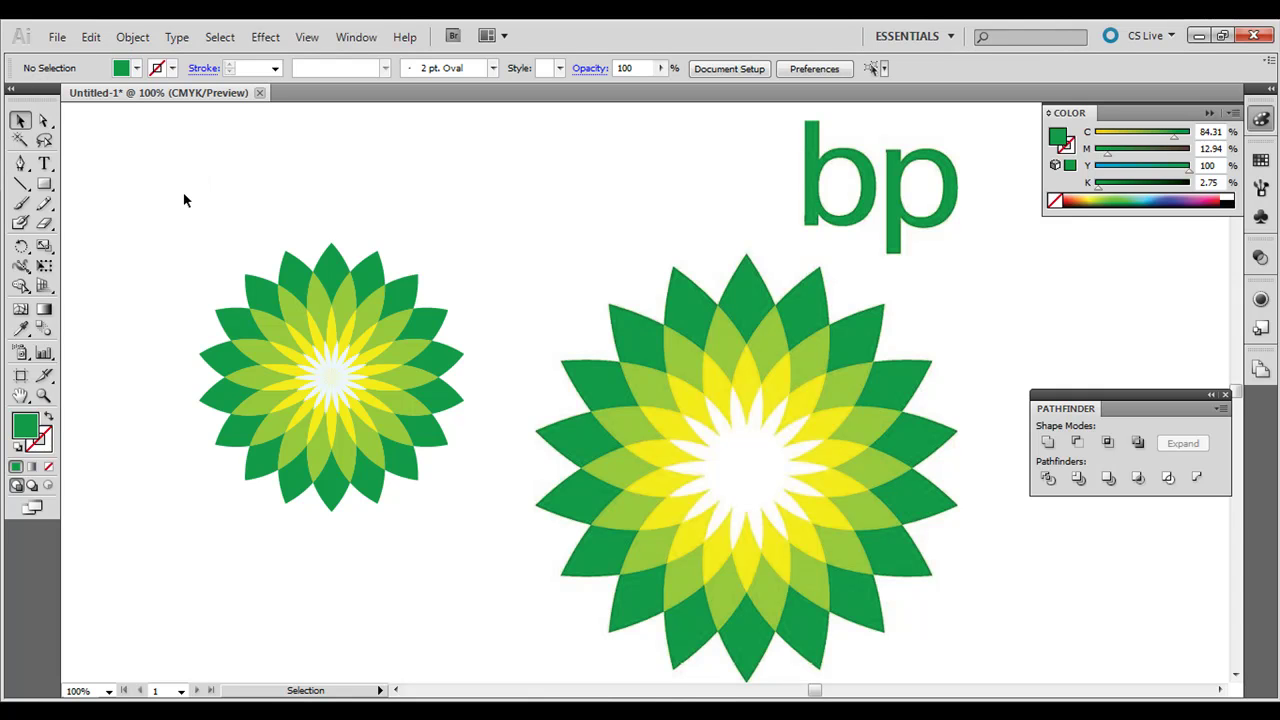
pyautogui.click(55, 37)
# Create a blank Letter-size document (792 × 612 pt) and hide its artboard
pyautogui.click(86, 58)
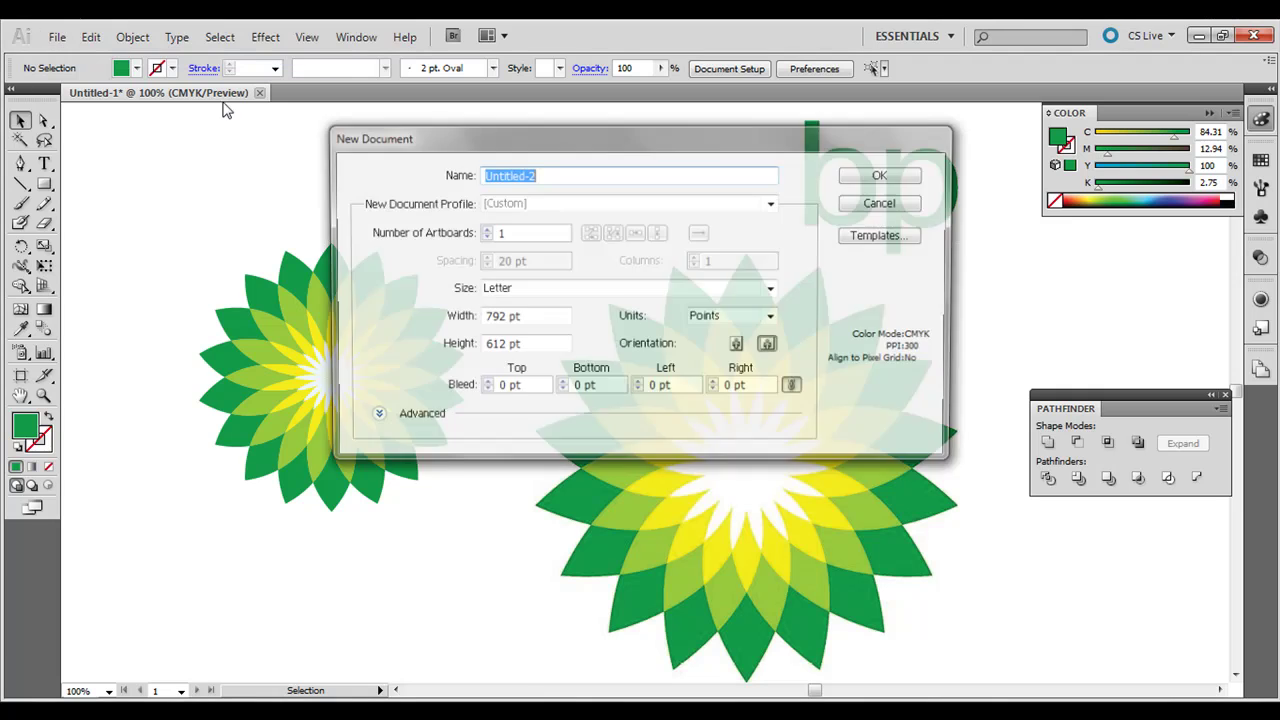
pyautogui.click(866, 182)
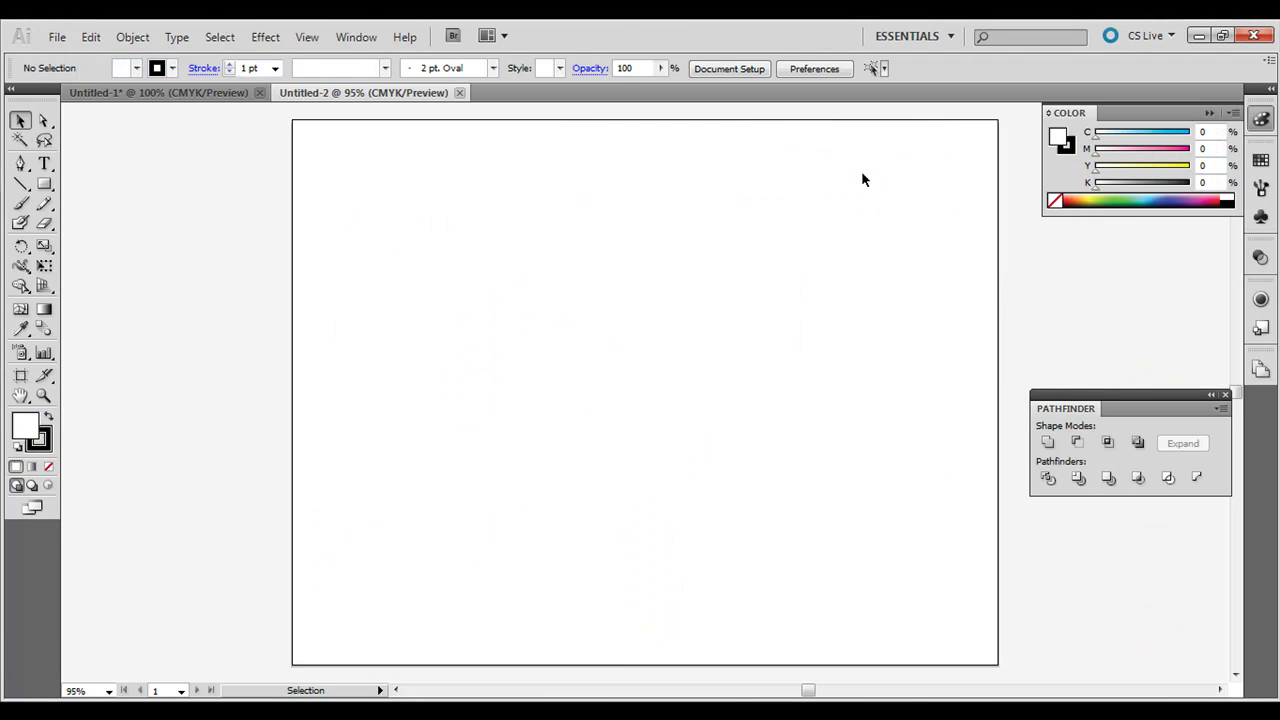
pyautogui.click(307, 37)
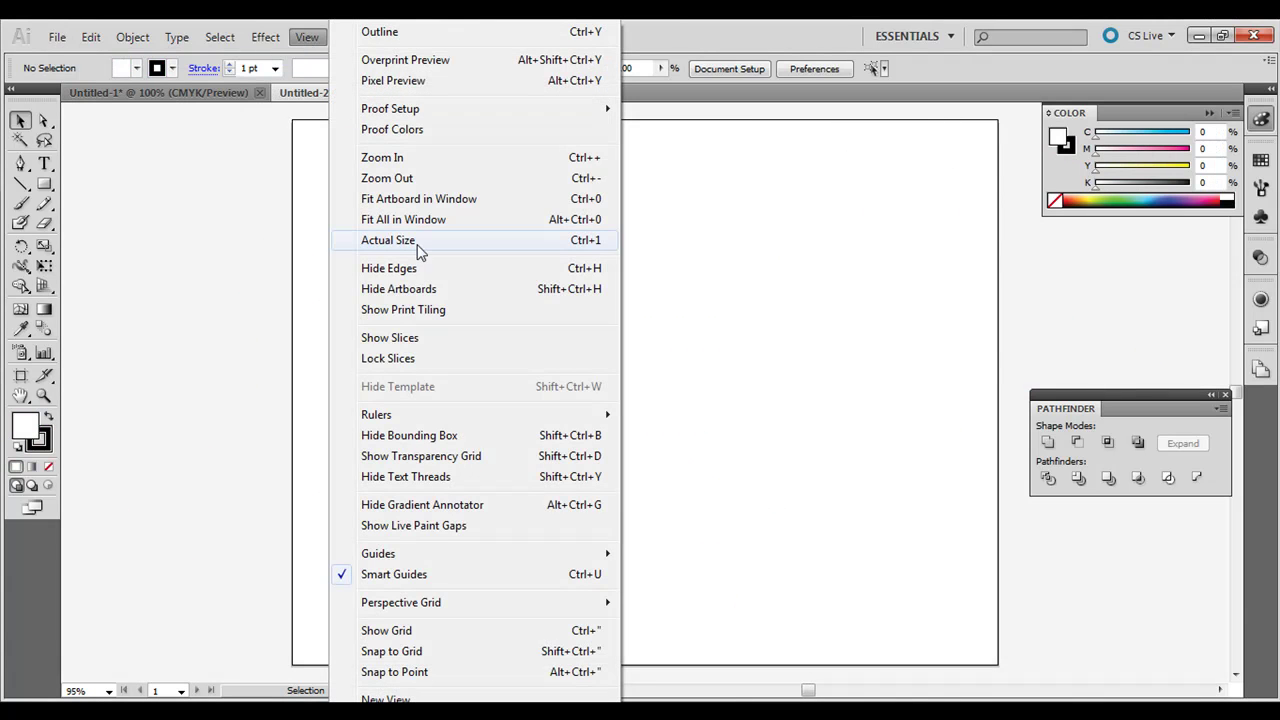
pyautogui.click(425, 290)
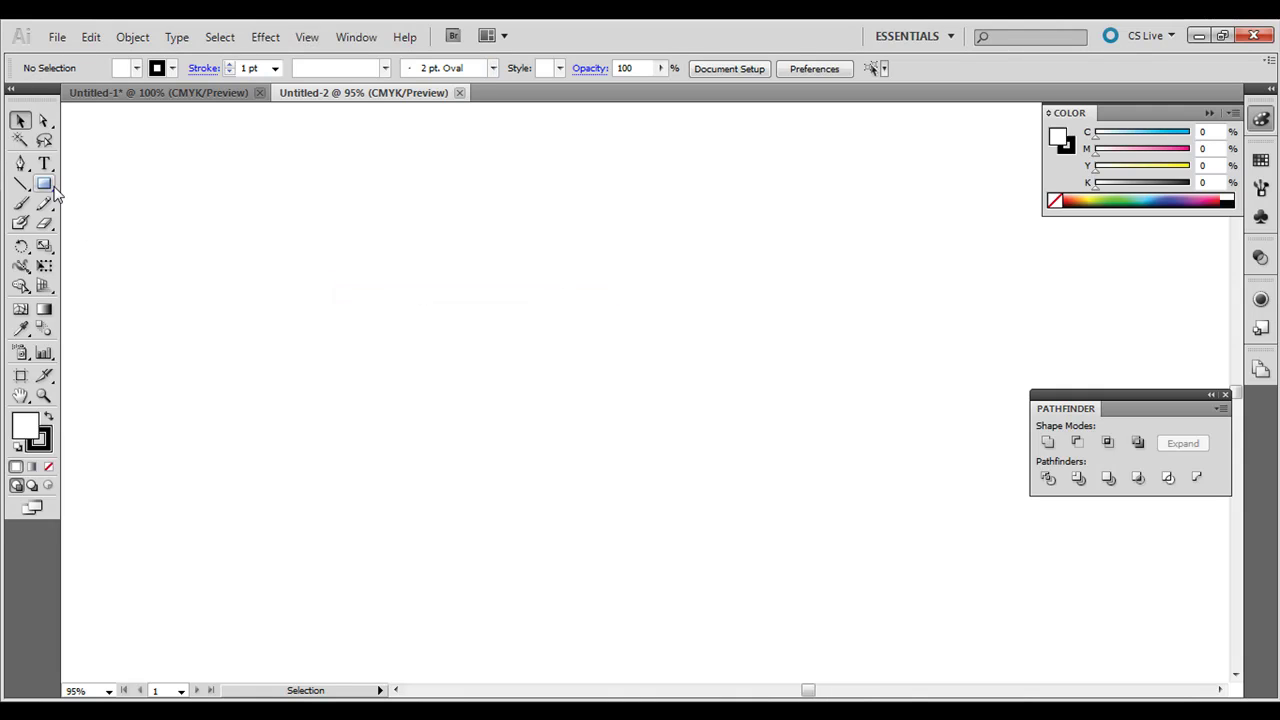
# View the document at 100% and place the petal curve's first anchor with the Pen tool
pyautogui.hotkey('ctrl', '1')
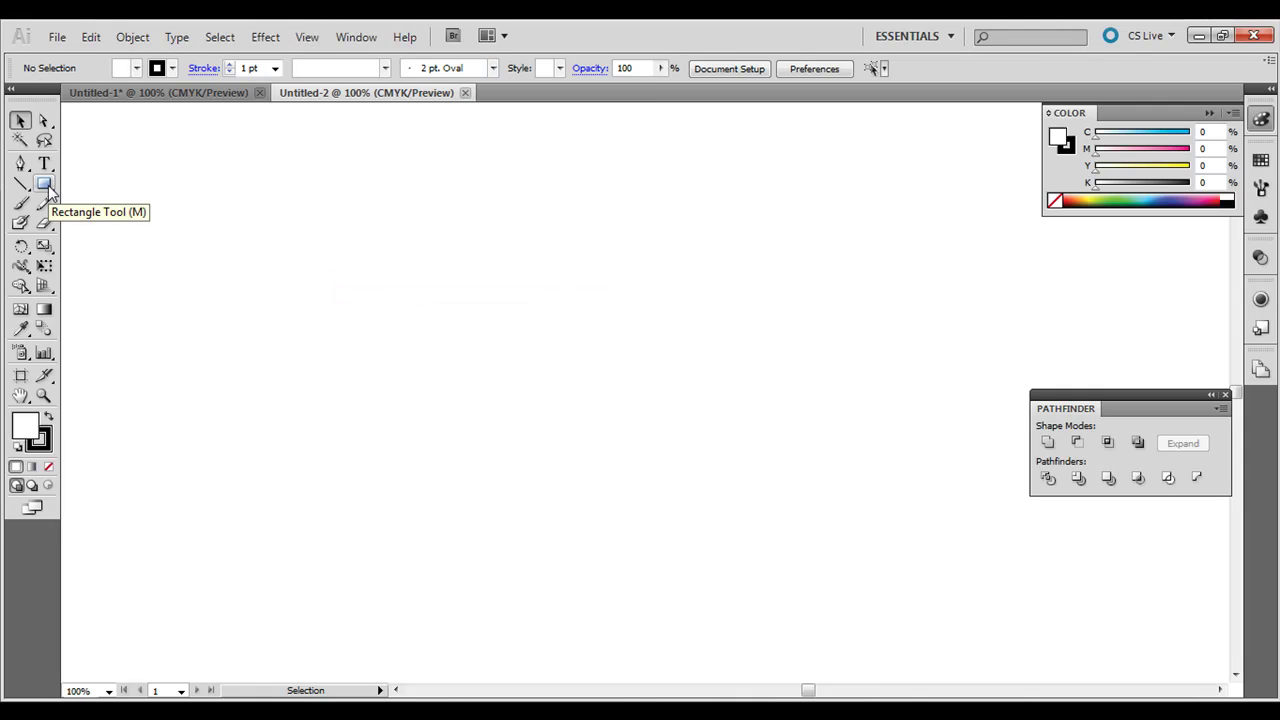
pyautogui.click(20, 166)
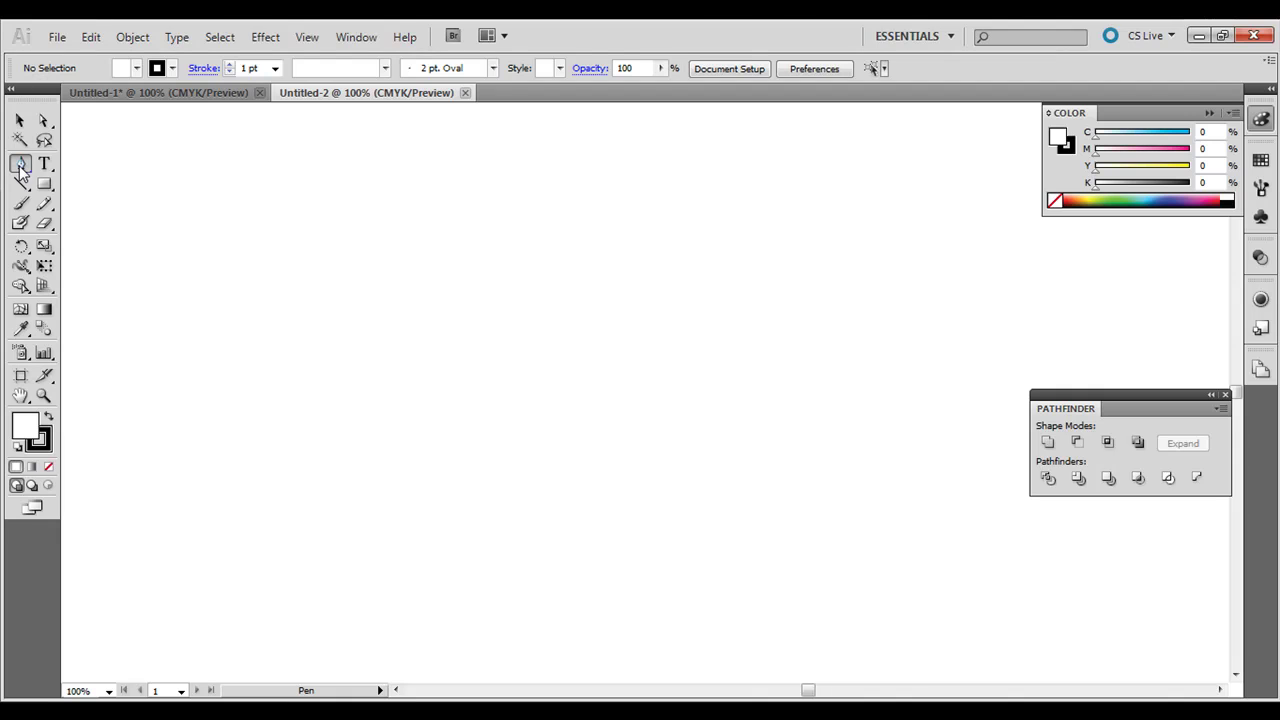
pyautogui.click(515, 423)
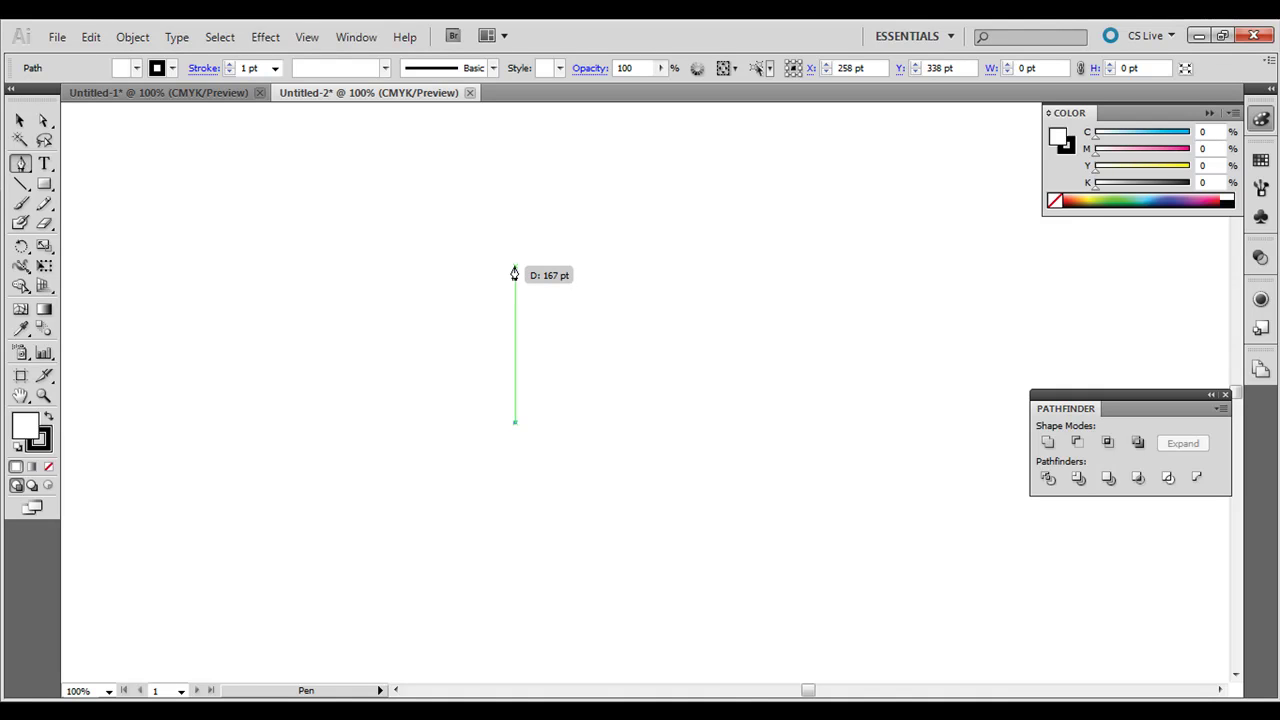
# Drag a curved top anchor to finish a 167 pt arc, then Alt-drag a copy to its right
pyautogui.moveTo(514, 268); pyautogui.dragTo(576, 189)
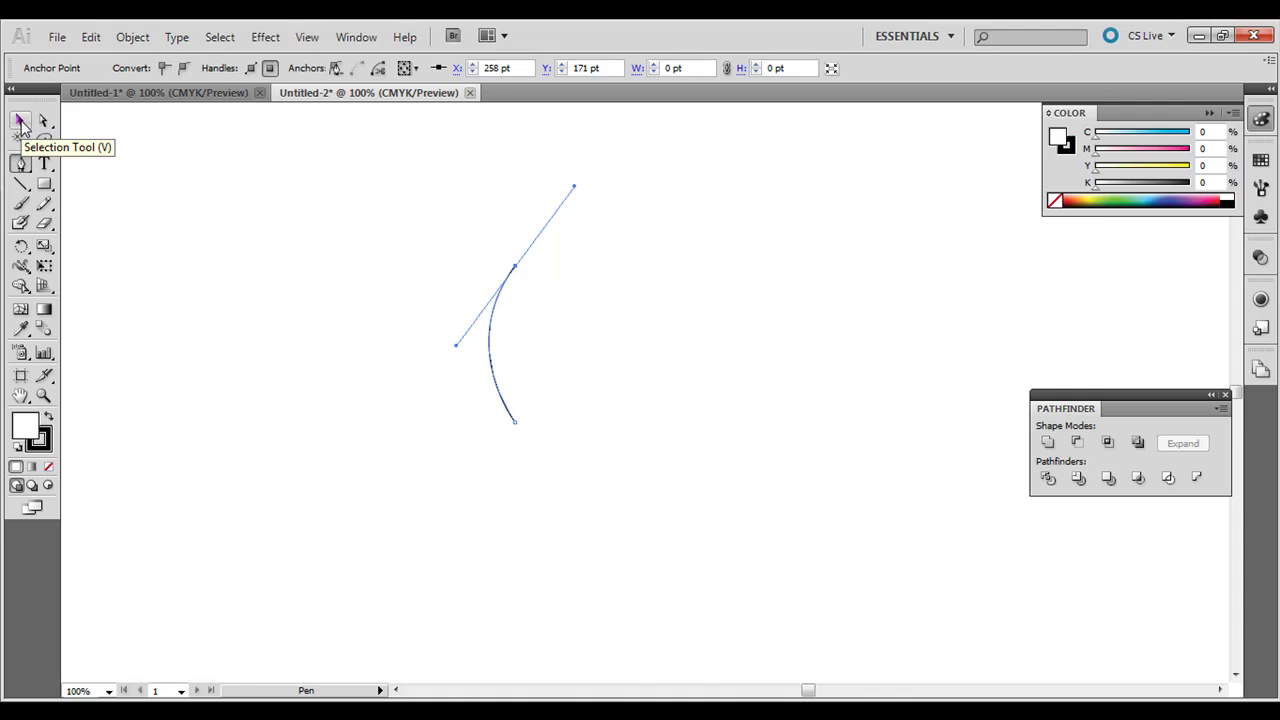
pyautogui.click(22, 124)
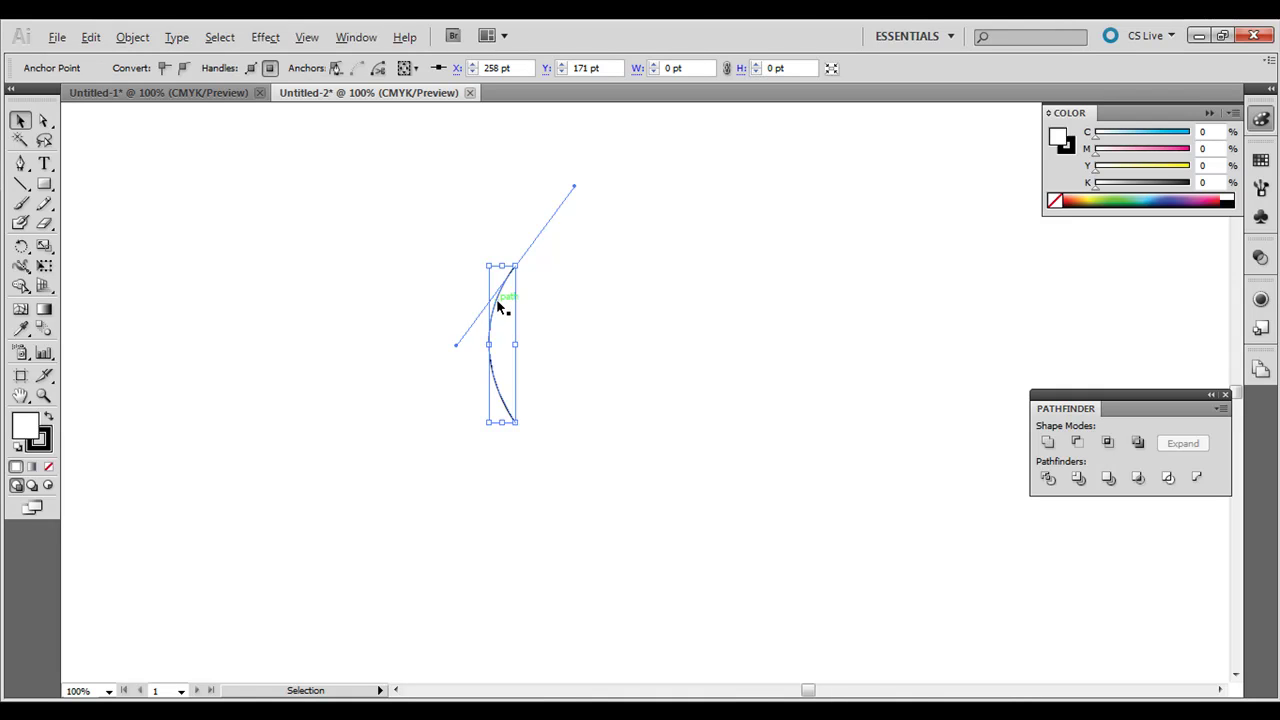
pyautogui.moveTo(500, 298); pyautogui.dragTo(558, 304)
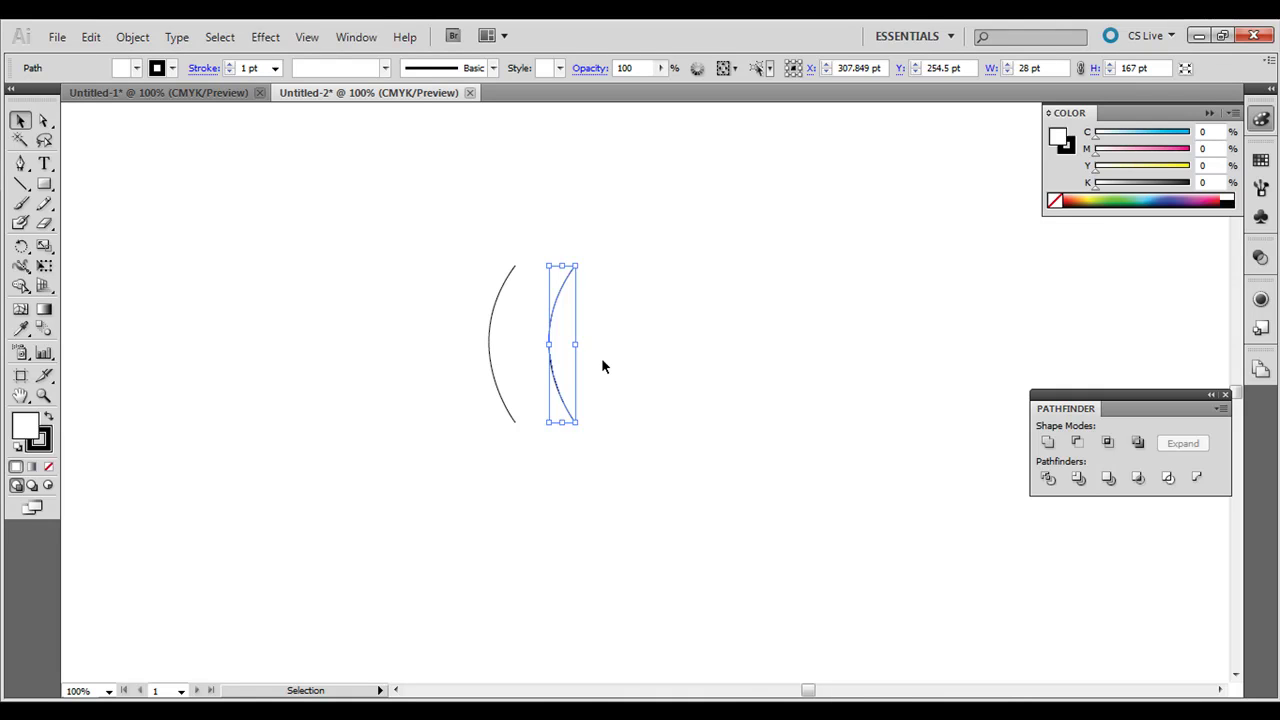
# Reflect the copied arc across a vertical axis and slide it against the first arc
pyautogui.rightClick(558, 305)
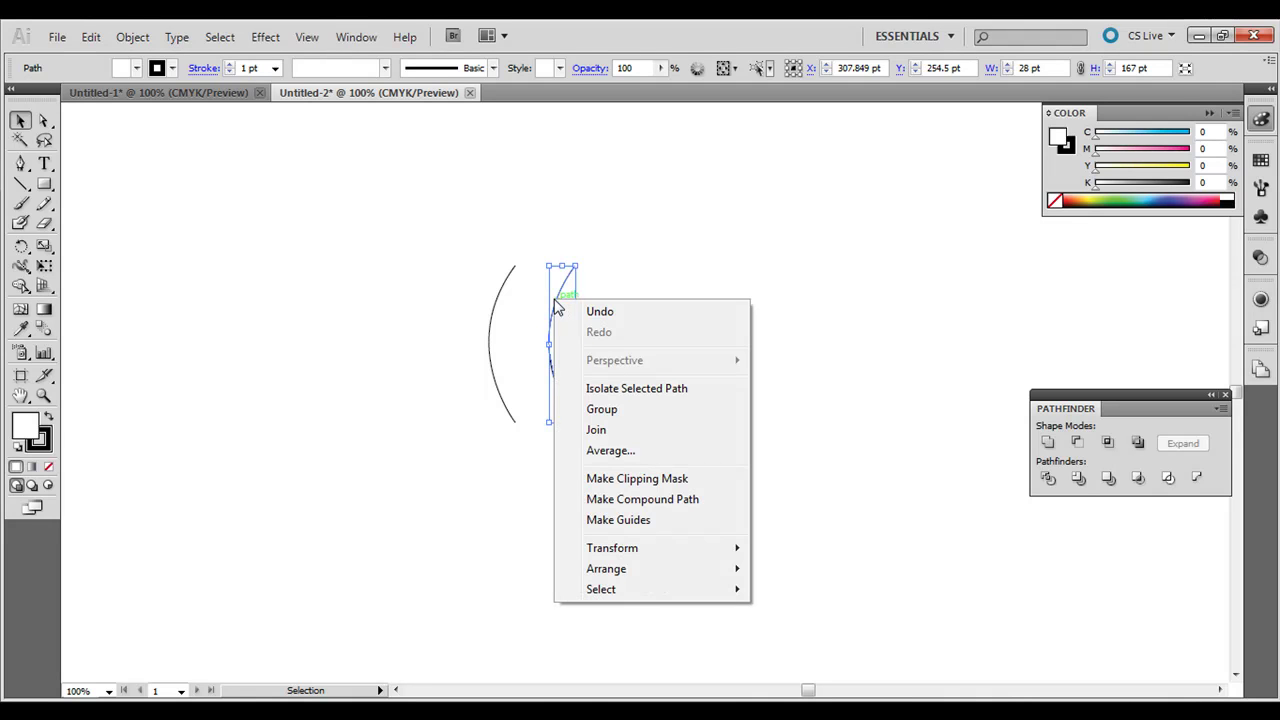
pyautogui.moveTo(676, 556)
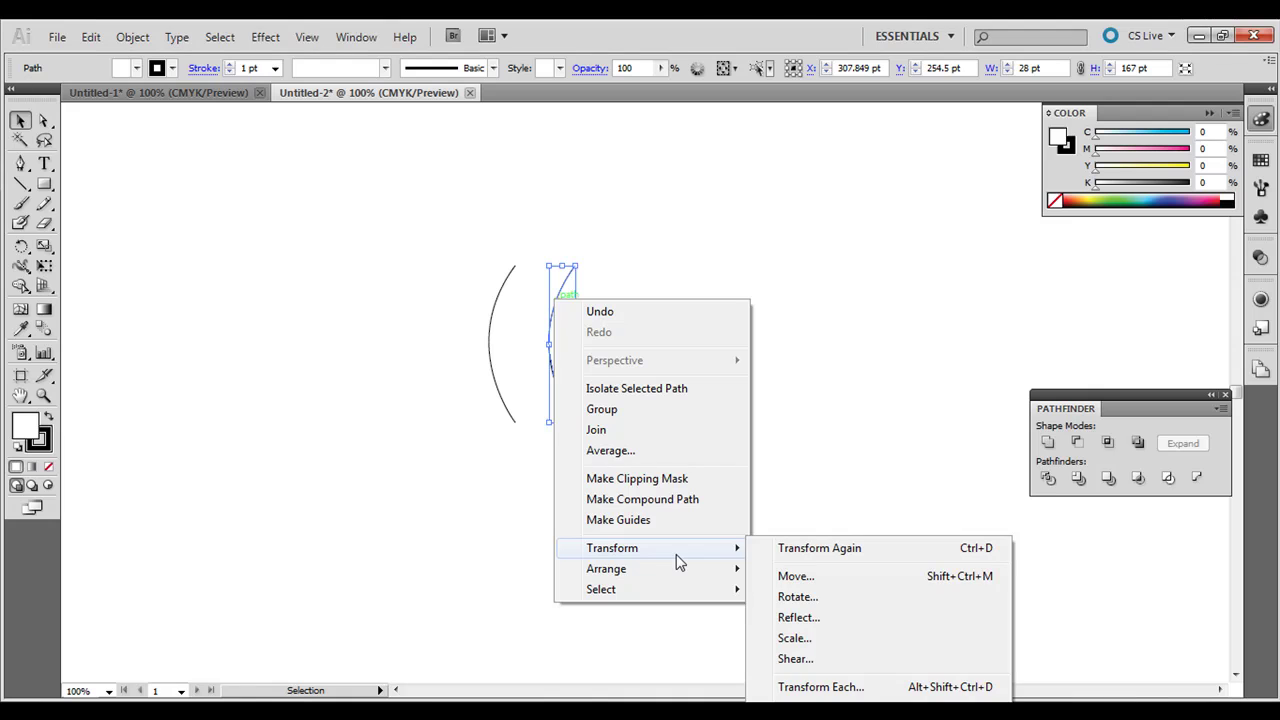
pyautogui.click(825, 618)
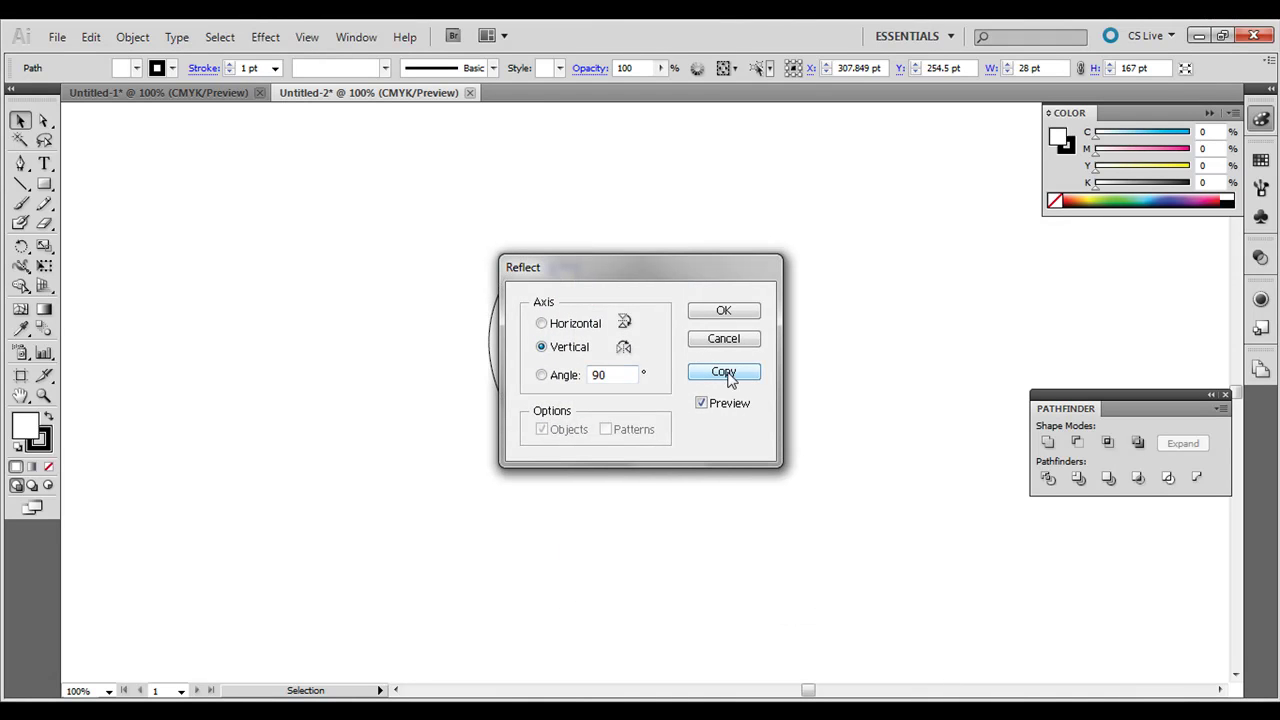
pyautogui.moveTo(714, 277); pyautogui.dragTo(772, 283)
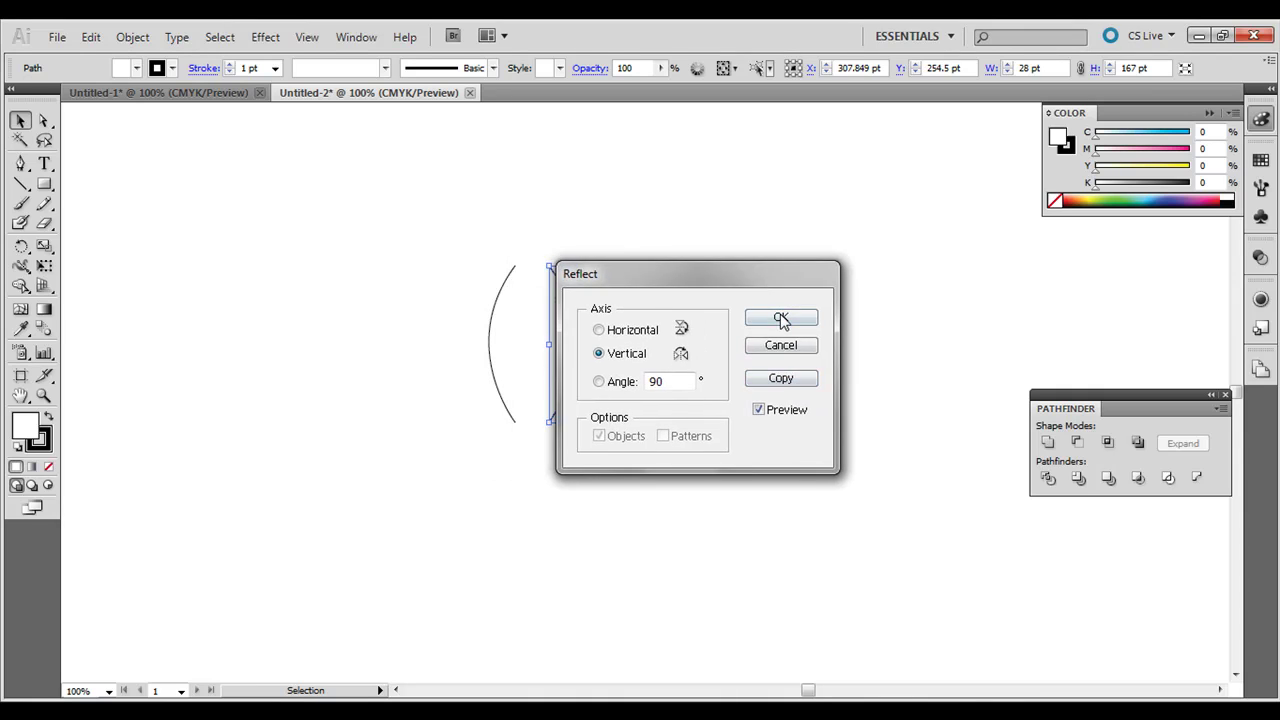
pyautogui.click(781, 318)
pyautogui.moveTo(564, 288); pyautogui.dragTo(531, 287)
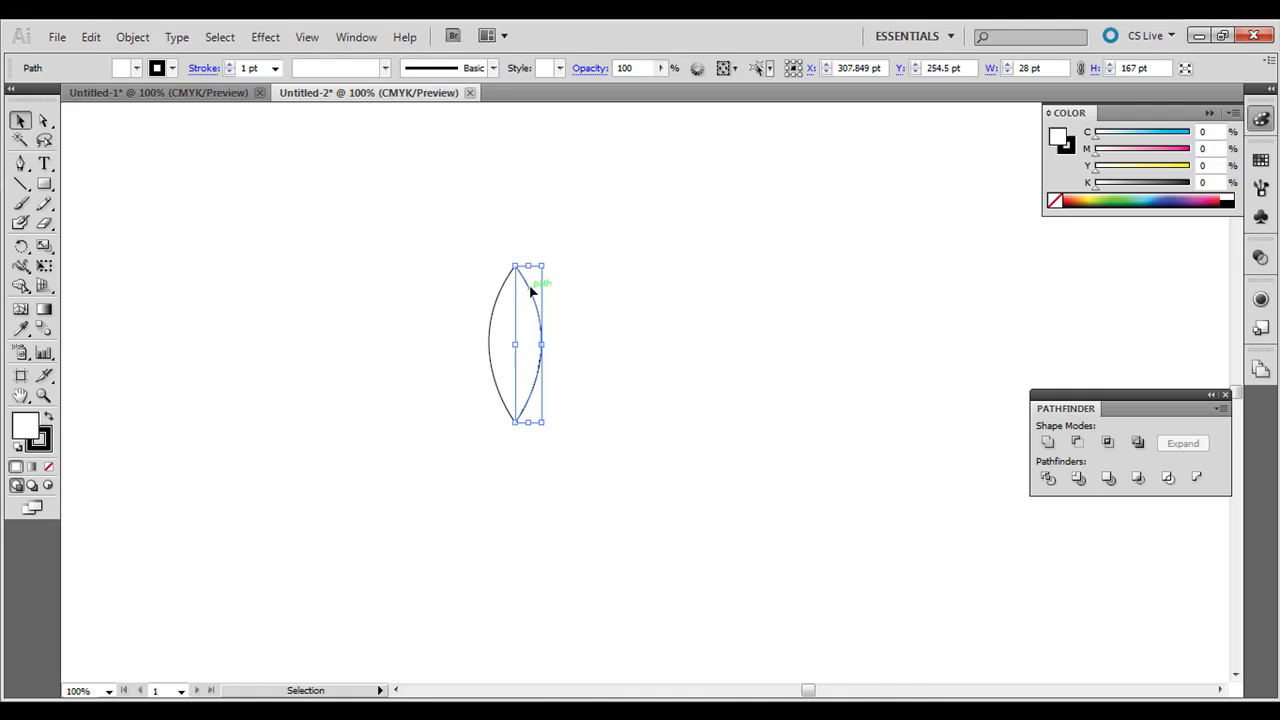
pyautogui.click(44, 121)
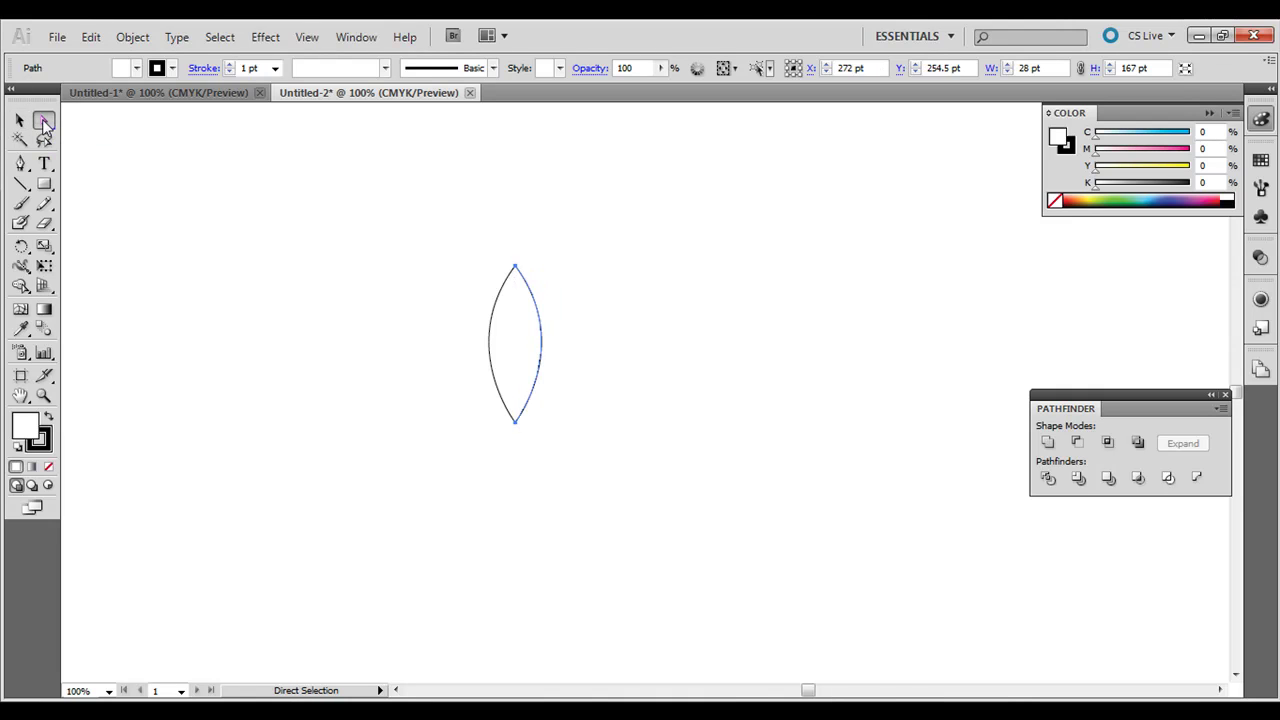
# Join the arcs' top anchors and bottom anchors into one closed 56 × 167 pt petal
pyautogui.moveTo(462, 229); pyautogui.dragTo(537, 285)
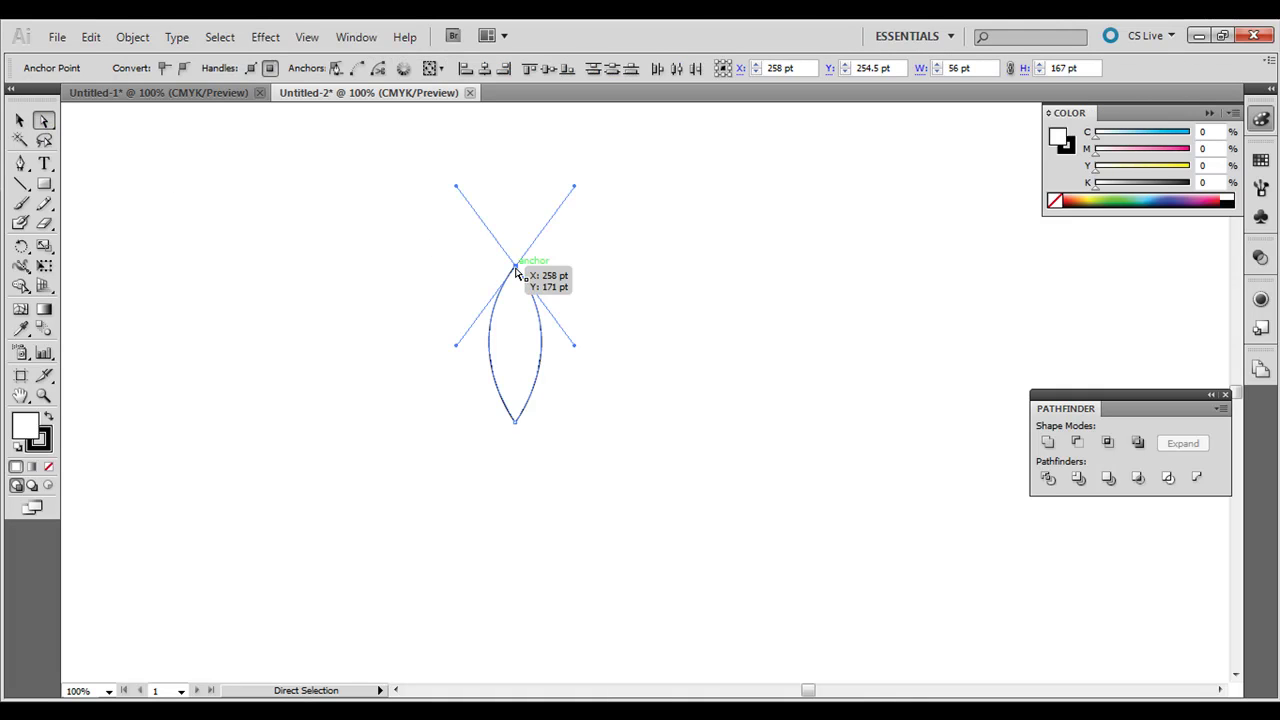
pyautogui.rightClick(516, 270)
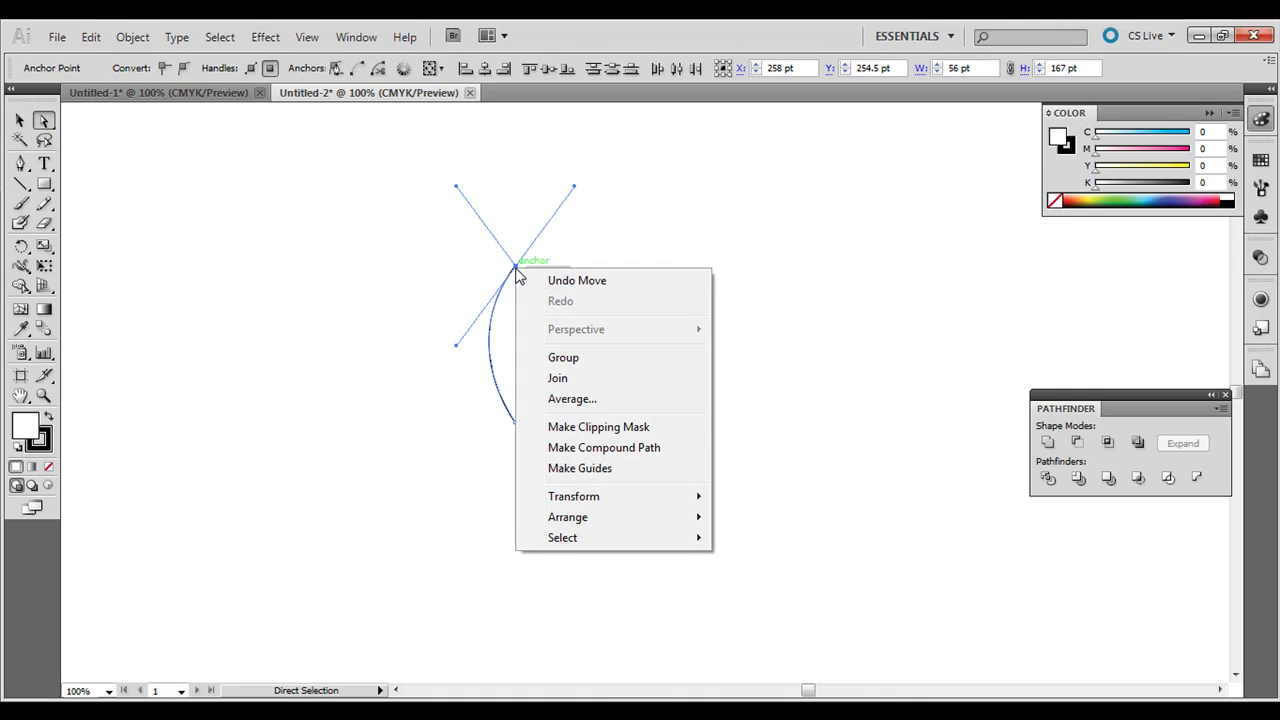
pyautogui.click(569, 377)
pyautogui.moveTo(417, 512); pyautogui.dragTo(538, 416)
pyautogui.rightClick(517, 425)
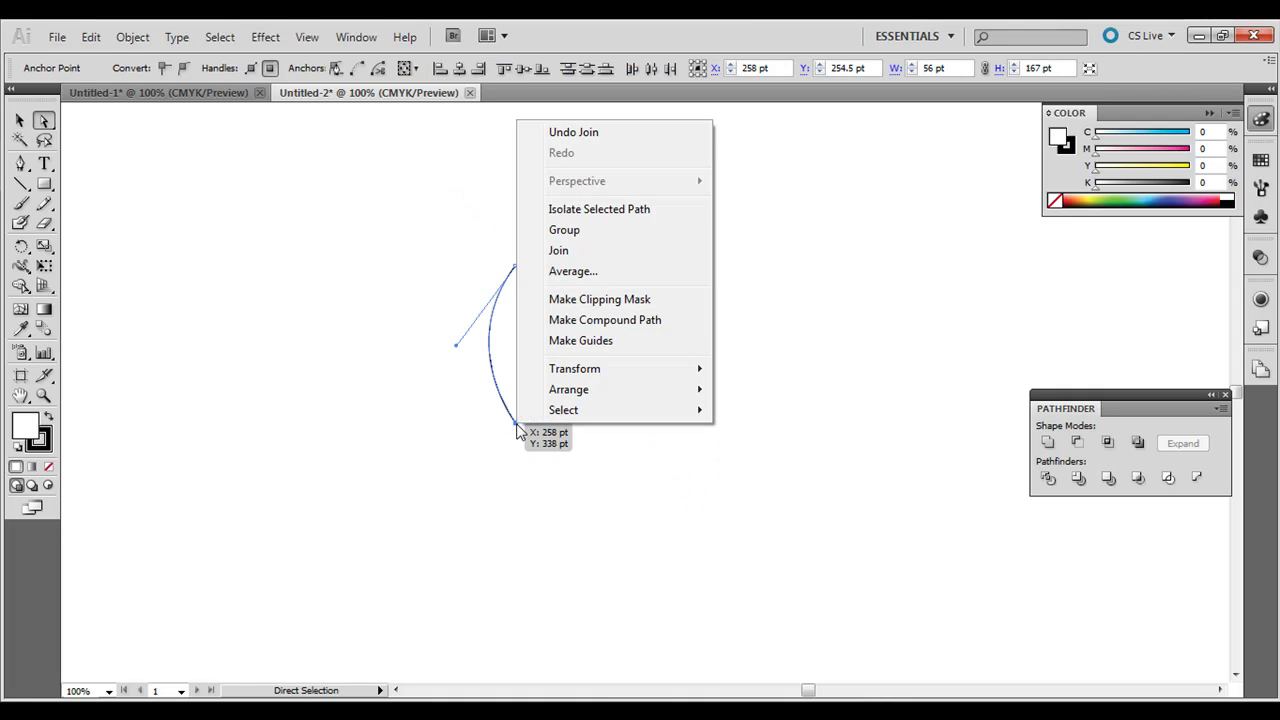
pyautogui.click(580, 250)
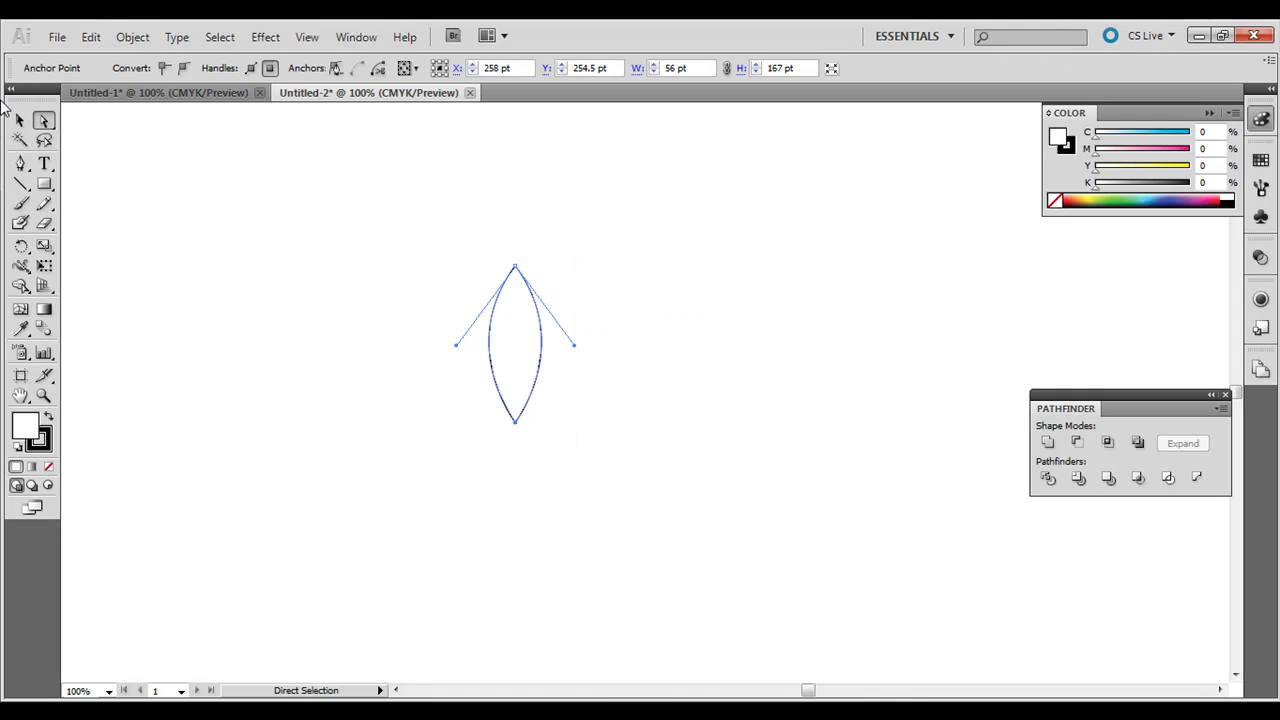
pyautogui.click(21, 121)
pyautogui.click(386, 330)
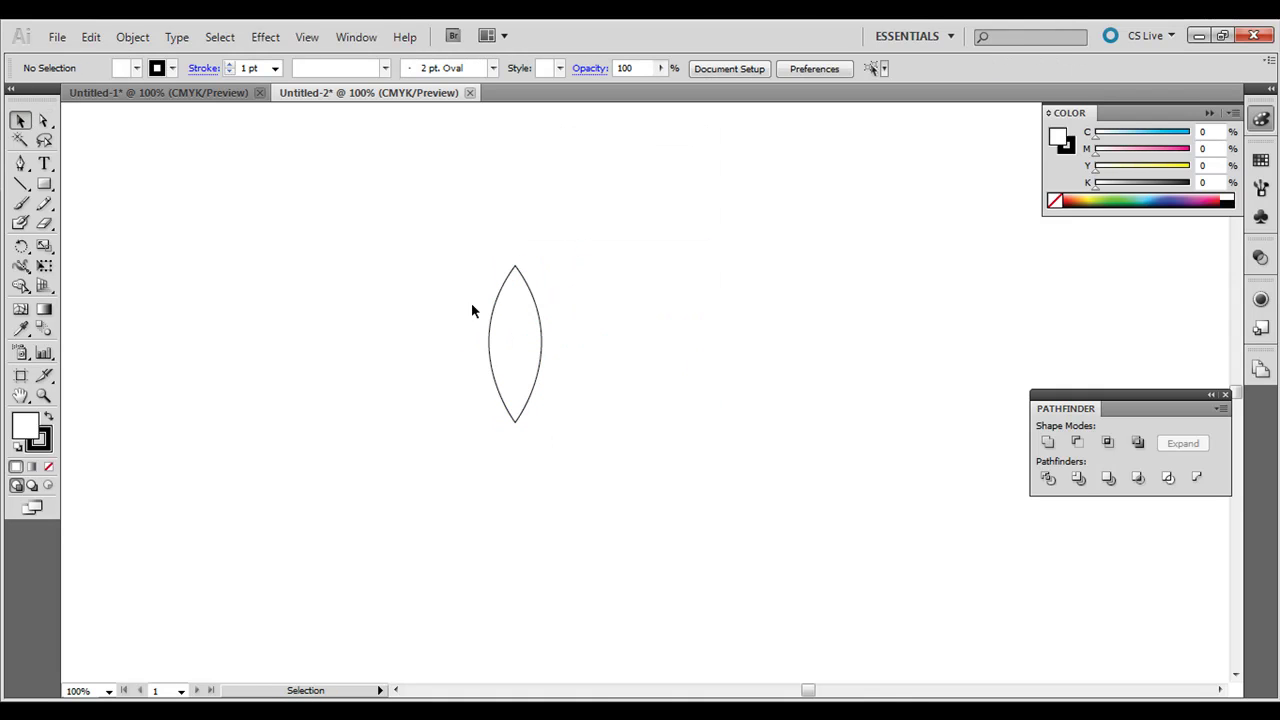
pyautogui.click(502, 298)
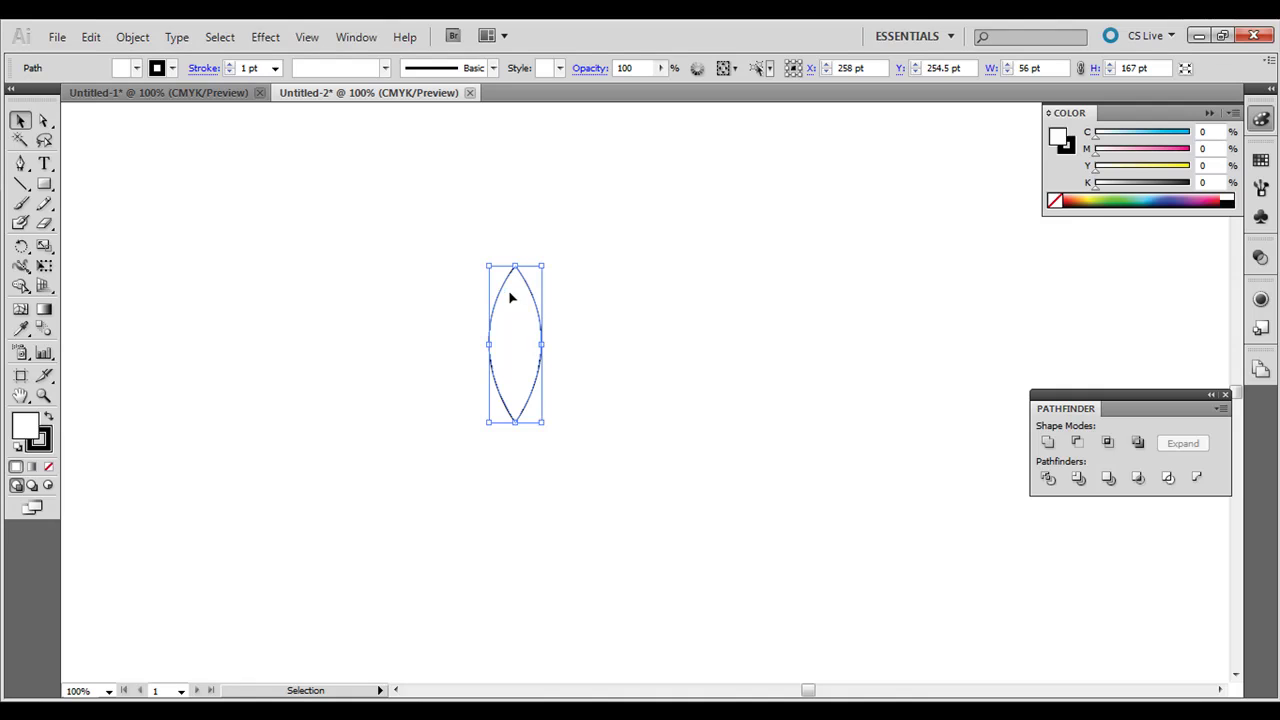
# Move the petal higher and zoom to 150% with the petal centred in view
pyautogui.moveTo(498, 298); pyautogui.dragTo(499, 238)
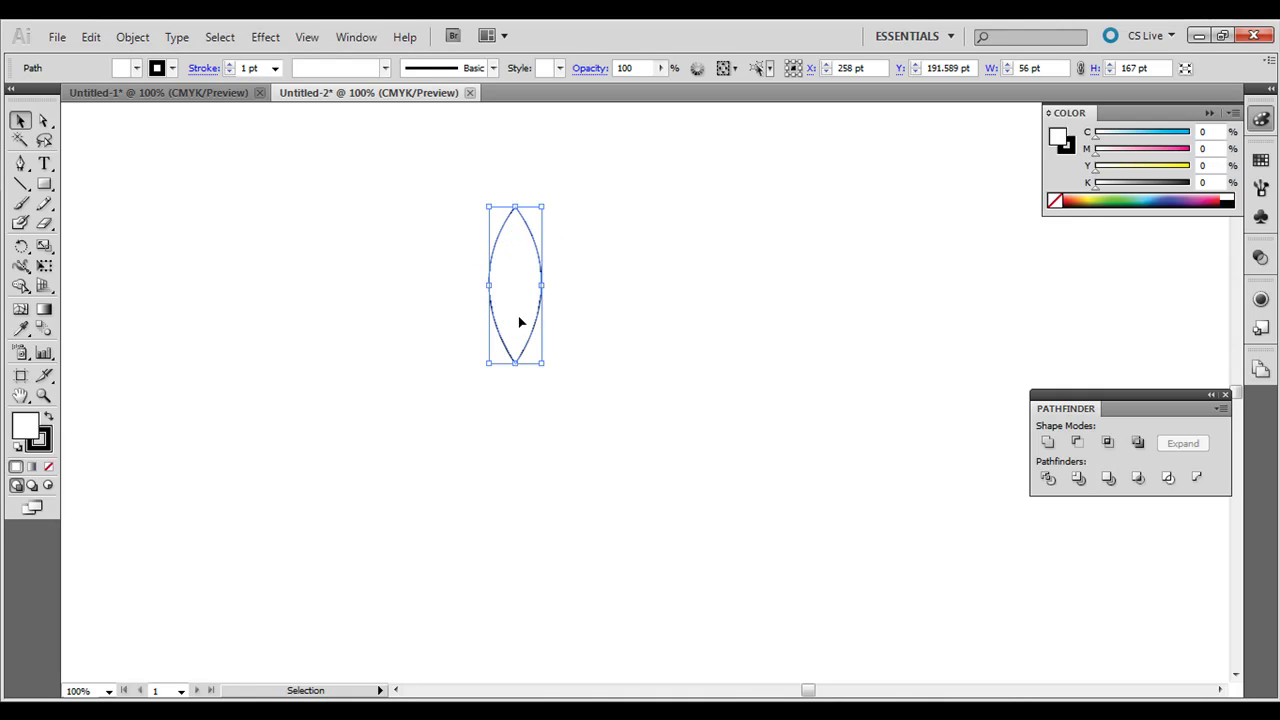
pyautogui.hotkey('ctrl', '=')
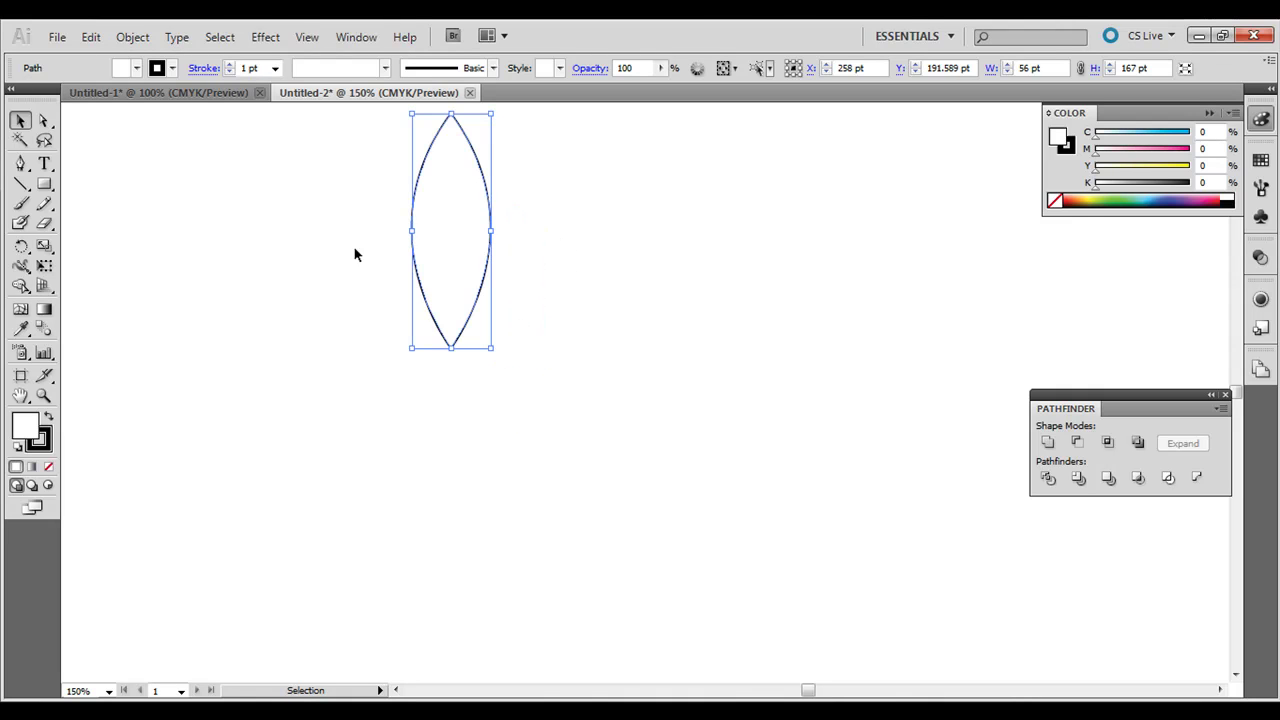
pyautogui.click(21, 395)
pyautogui.moveTo(251, 331); pyautogui.dragTo(358, 379)
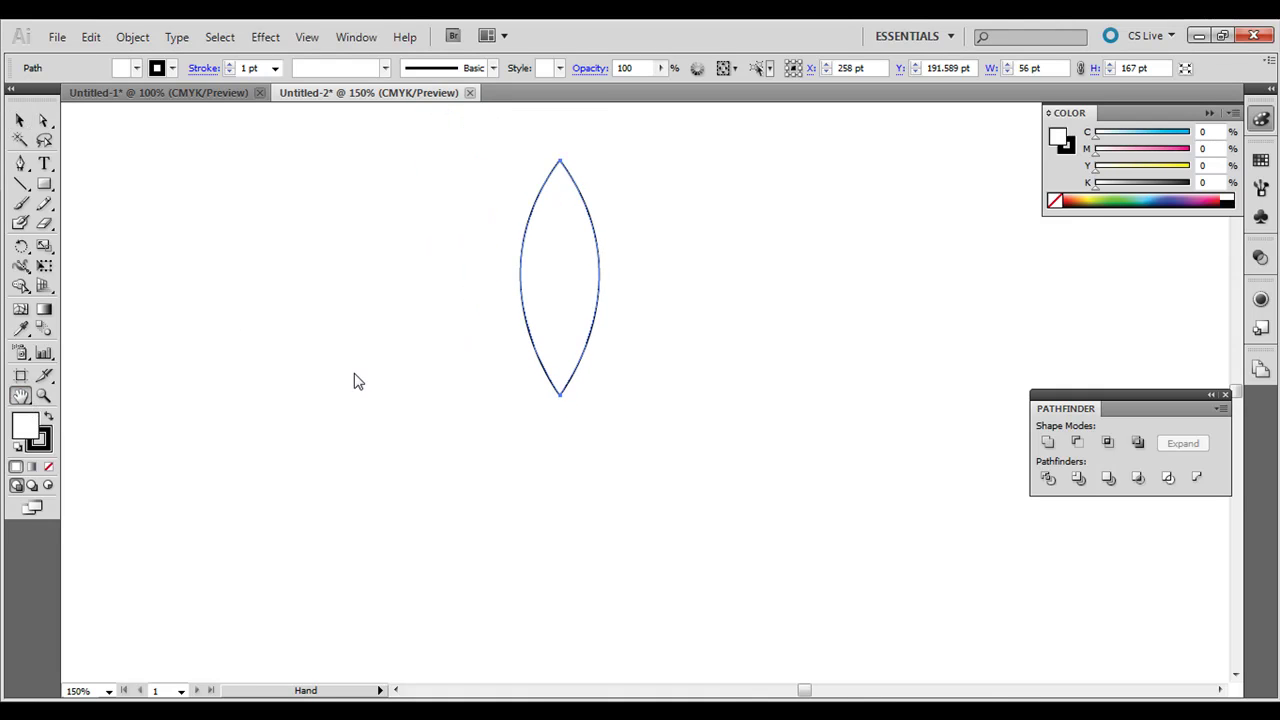
# Rotate copies of the petal around its bottom point, repeating with Ctrl+D until the ring closes
pyautogui.click(21, 246)
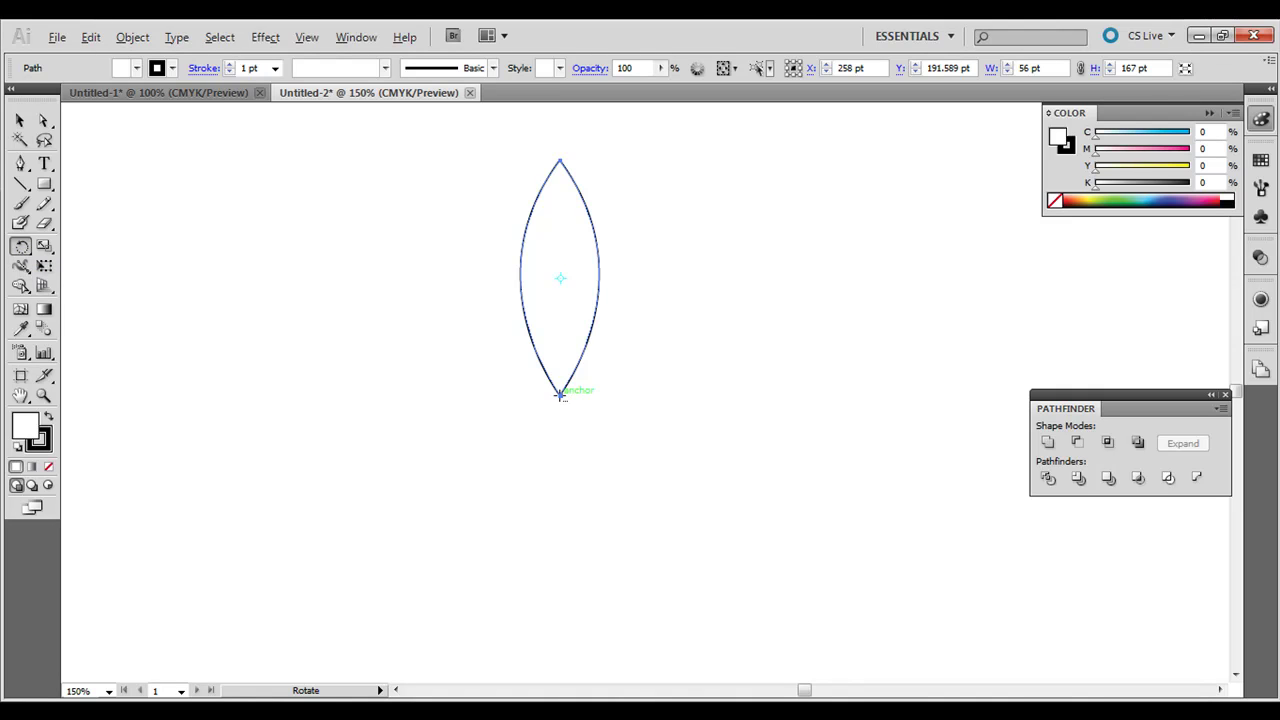
pyautogui.keyDown('alt'); pyautogui.click(560, 394); pyautogui.keyUp('alt')
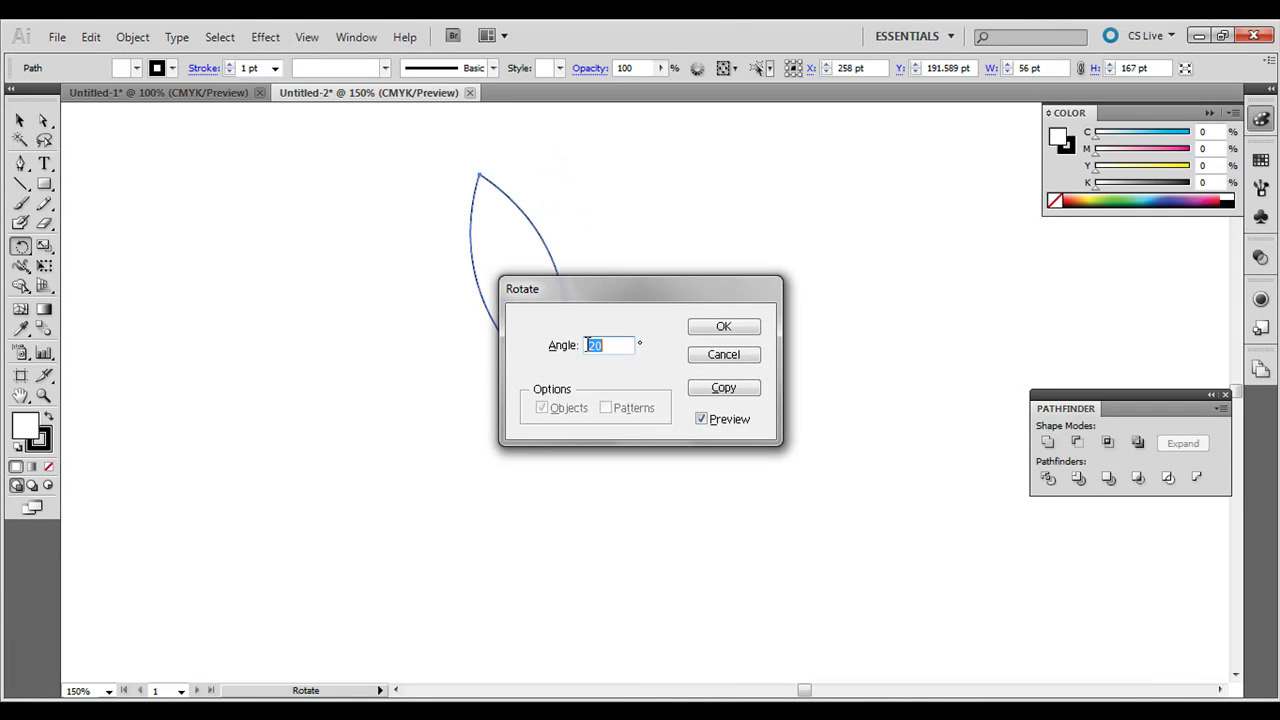
pyautogui.click(714, 389)
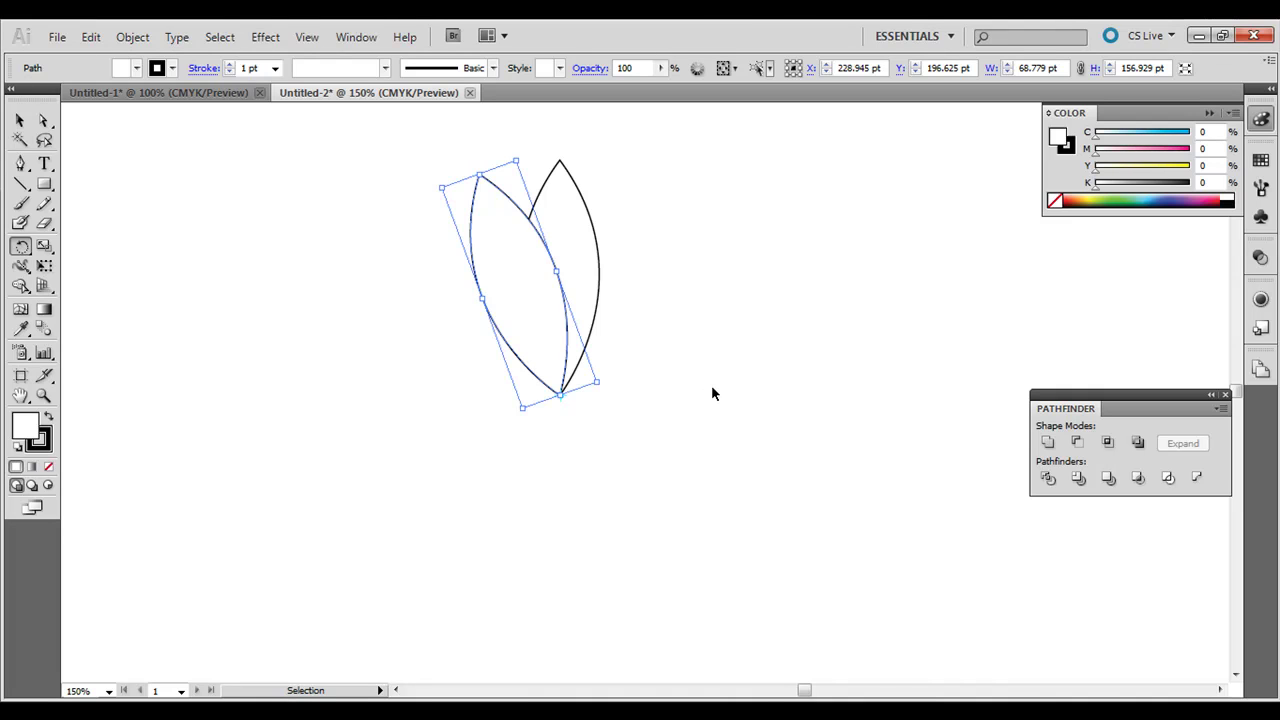
pyautogui.hotkey('ctrl', 'd')
pyautogui.hotkey('ctrl', 'd')
pyautogui.hotkey('ctrl', 'd')
pyautogui.hotkey('ctrl', 'd')
pyautogui.hotkey('ctrl', 'd')
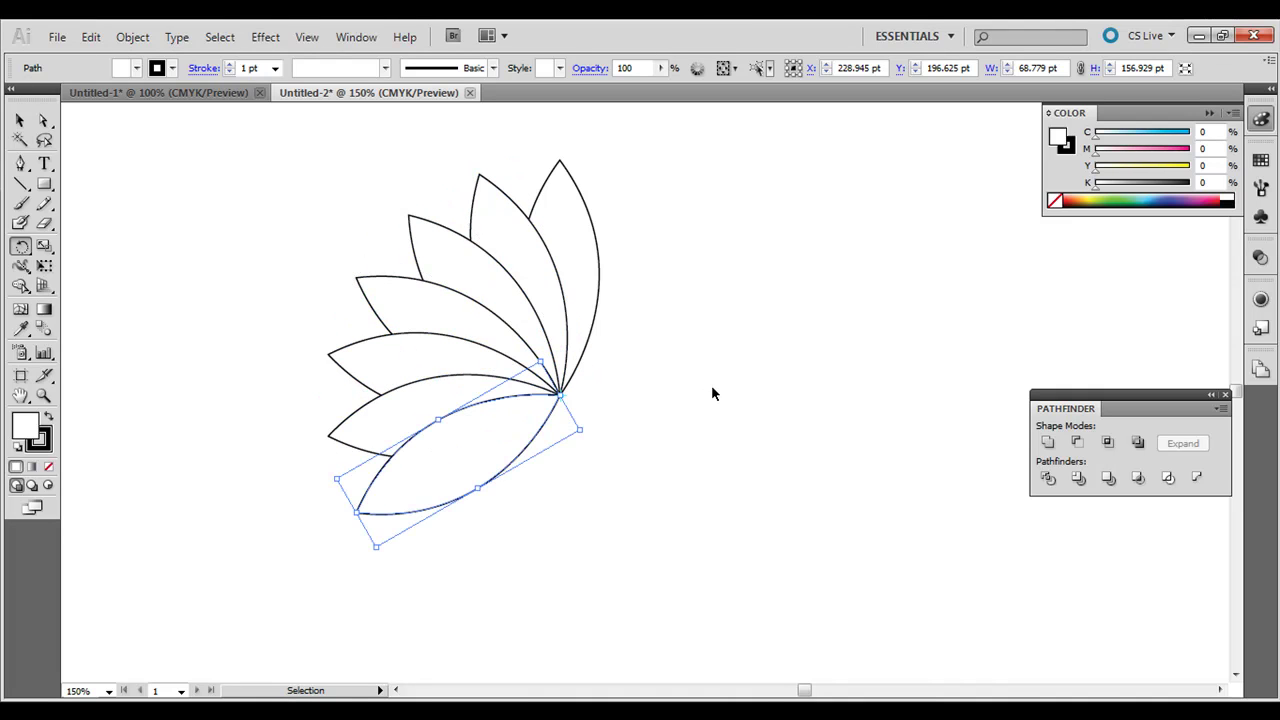
pyautogui.hotkey('ctrl', 'd')
pyautogui.hotkey('ctrl', 'd')
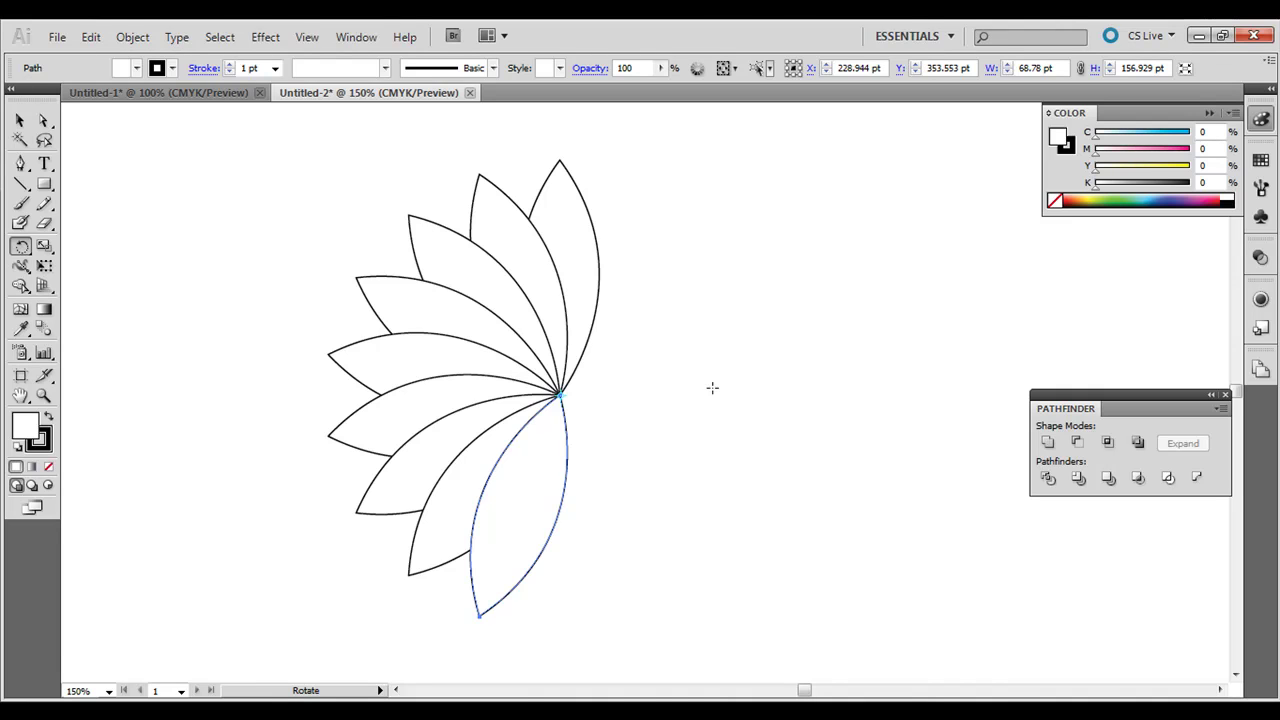
pyautogui.hotkey('ctrl', 'd')
pyautogui.hotkey('ctrl', 'd')
pyautogui.hotkey('ctrl', 'd')
pyautogui.hotkey('ctrl', 'd')
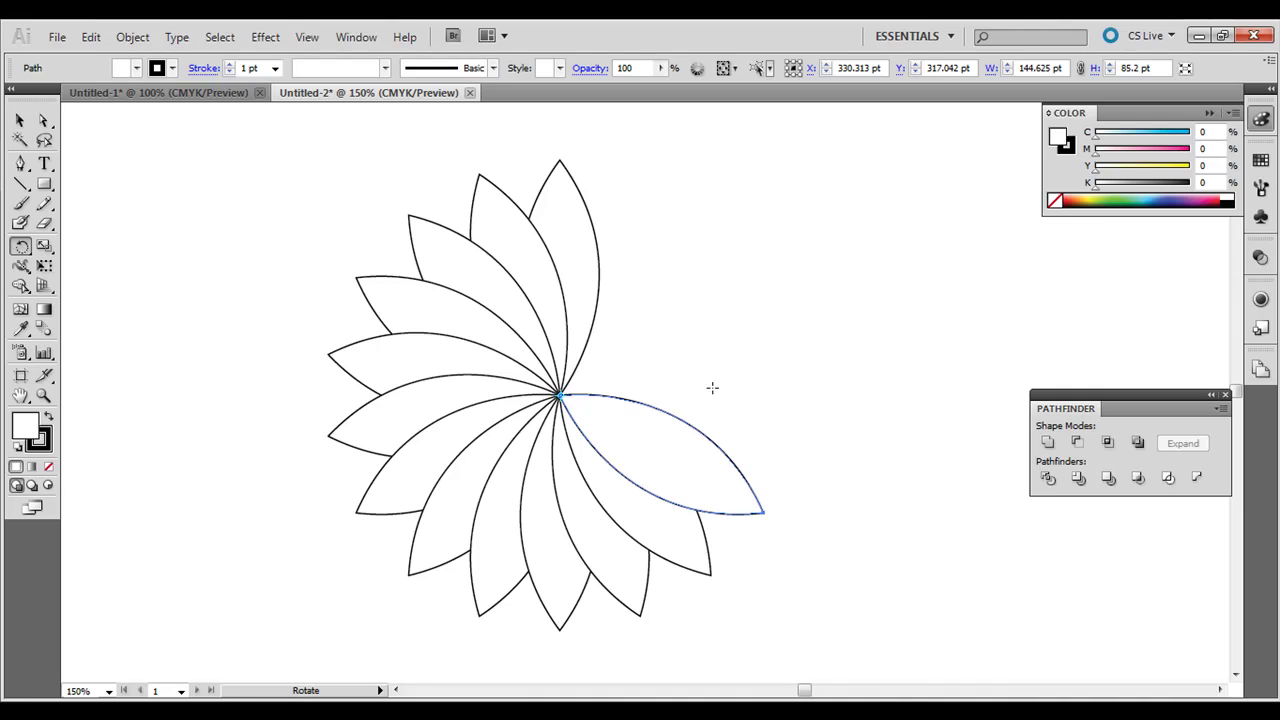
pyautogui.hotkey('ctrl', 'd')
pyautogui.hotkey('ctrl', 'd')
pyautogui.hotkey('ctrl', 'd')
pyautogui.hotkey('ctrl', 'd')
pyautogui.hotkey('ctrl', 'd')
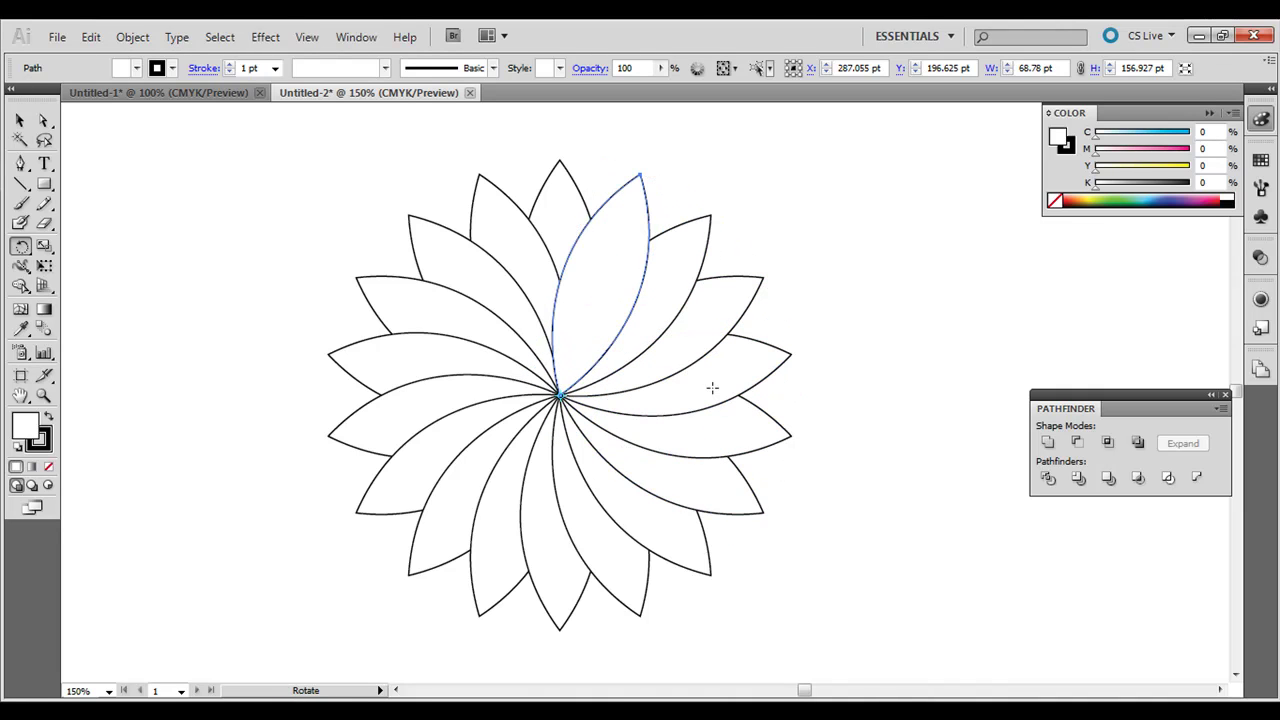
pyautogui.click(20, 120)
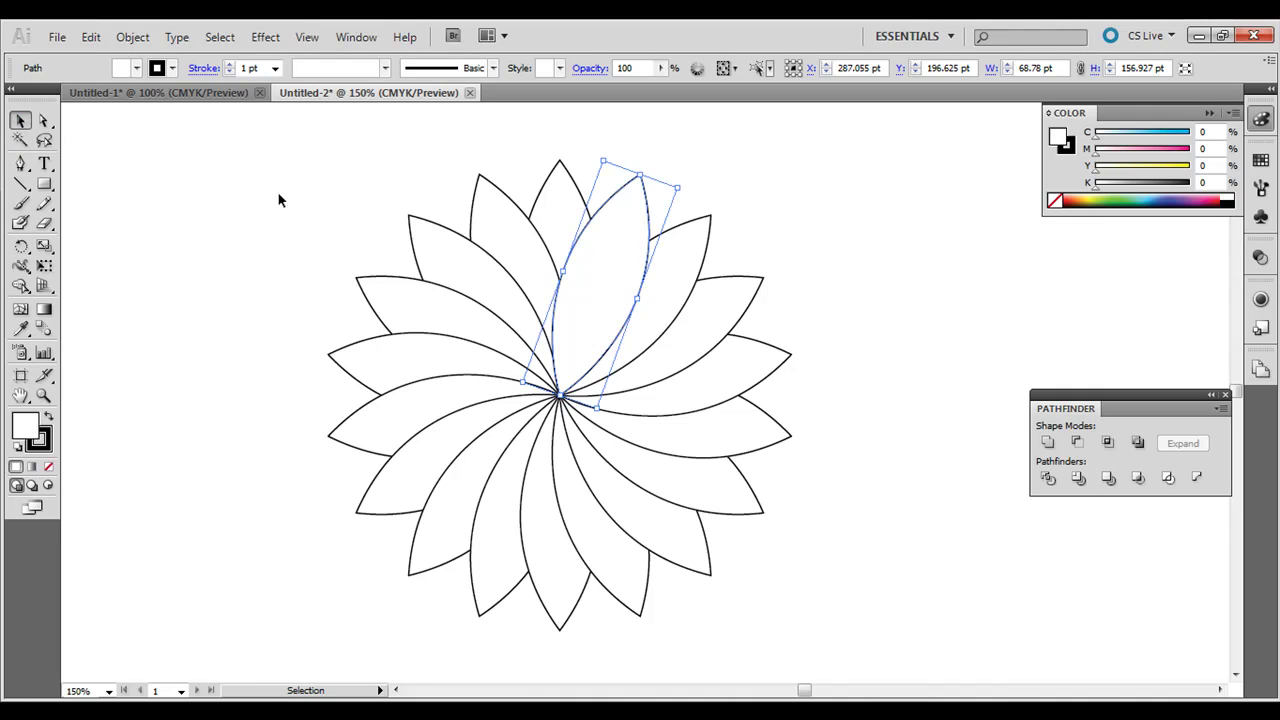
pyautogui.click(268, 199)
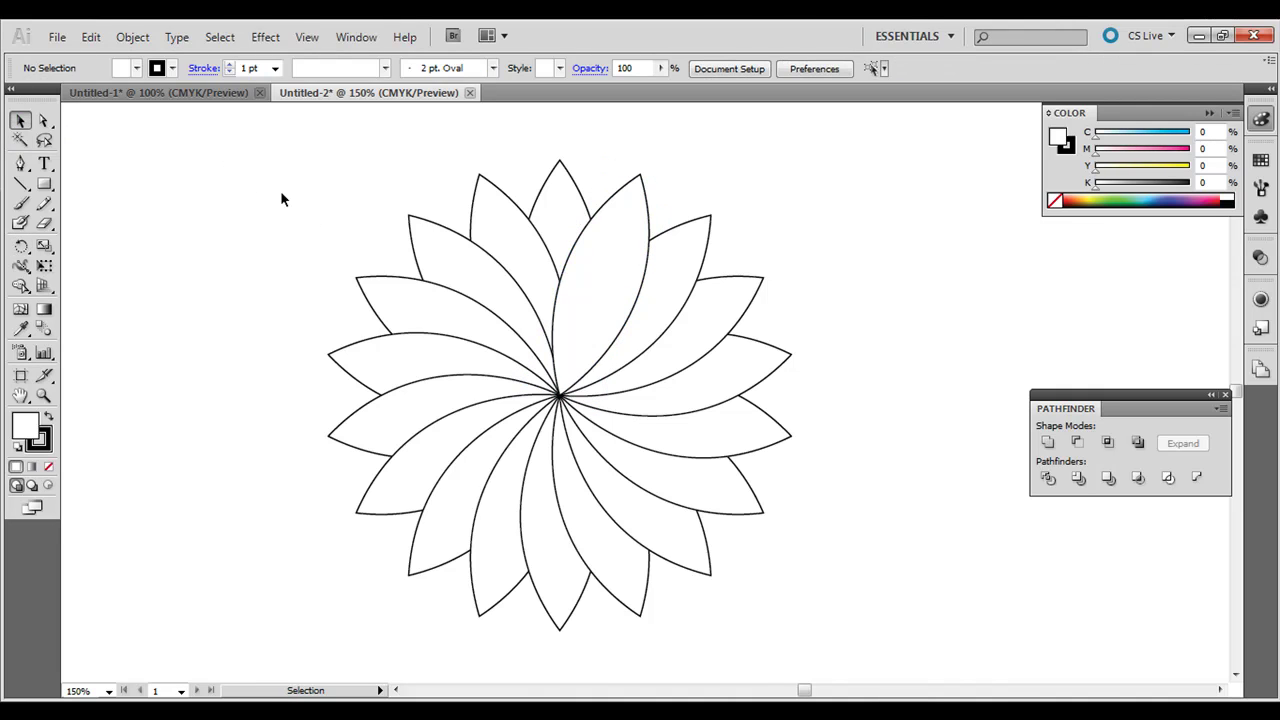
# Give every petal no stroke and a light cyan fill (C 53.33, Y 7.45)
pyautogui.moveTo(259, 163); pyautogui.dragTo(820, 622)
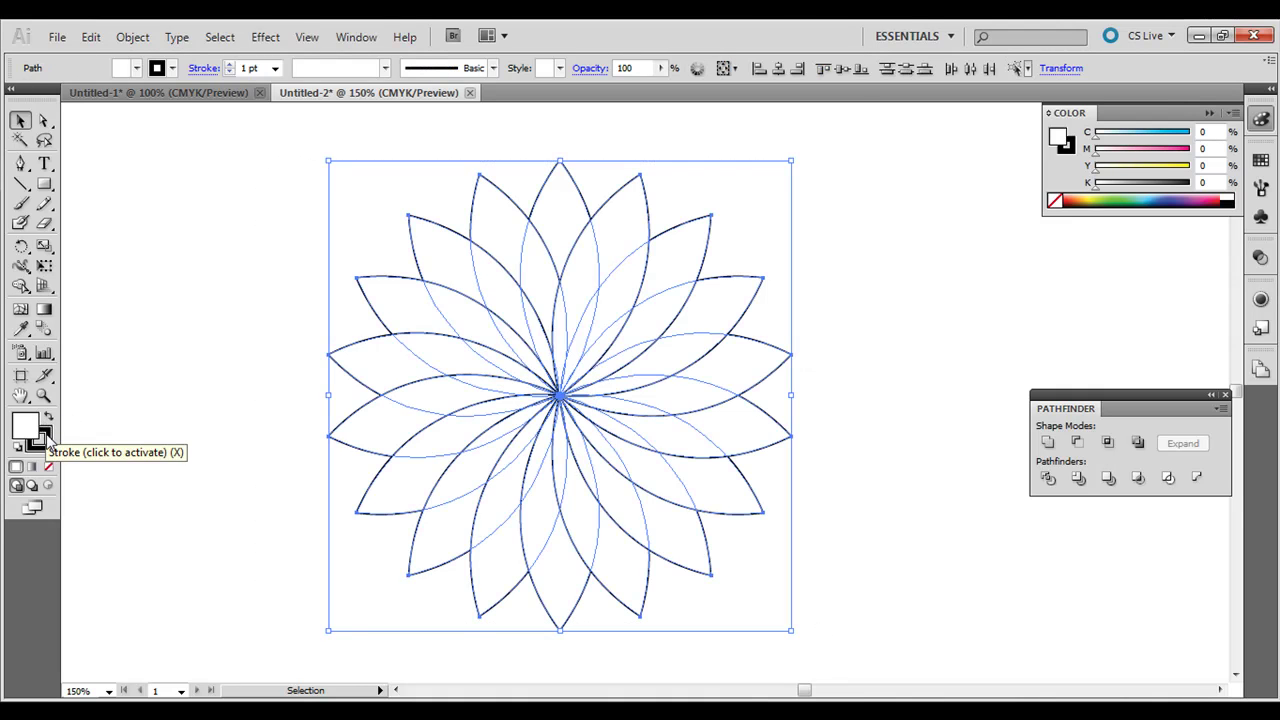
pyautogui.click(45, 440)
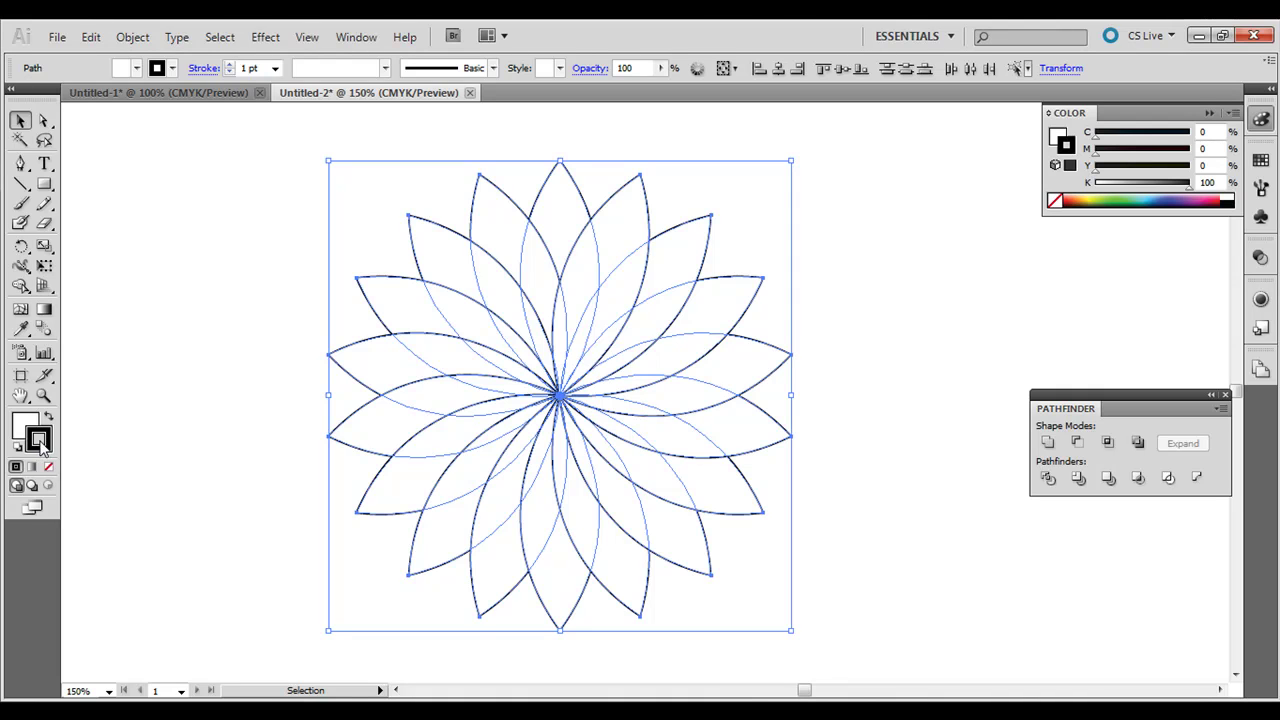
pyautogui.click(49, 467)
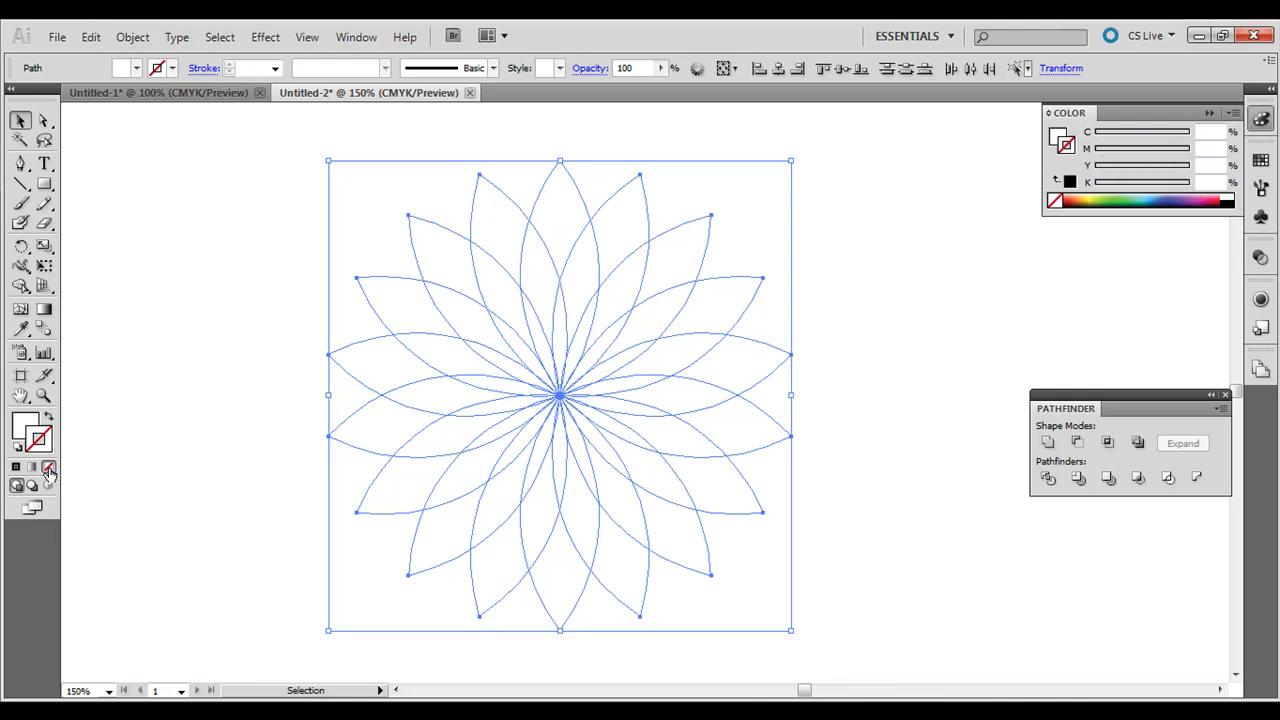
pyautogui.click(26, 425)
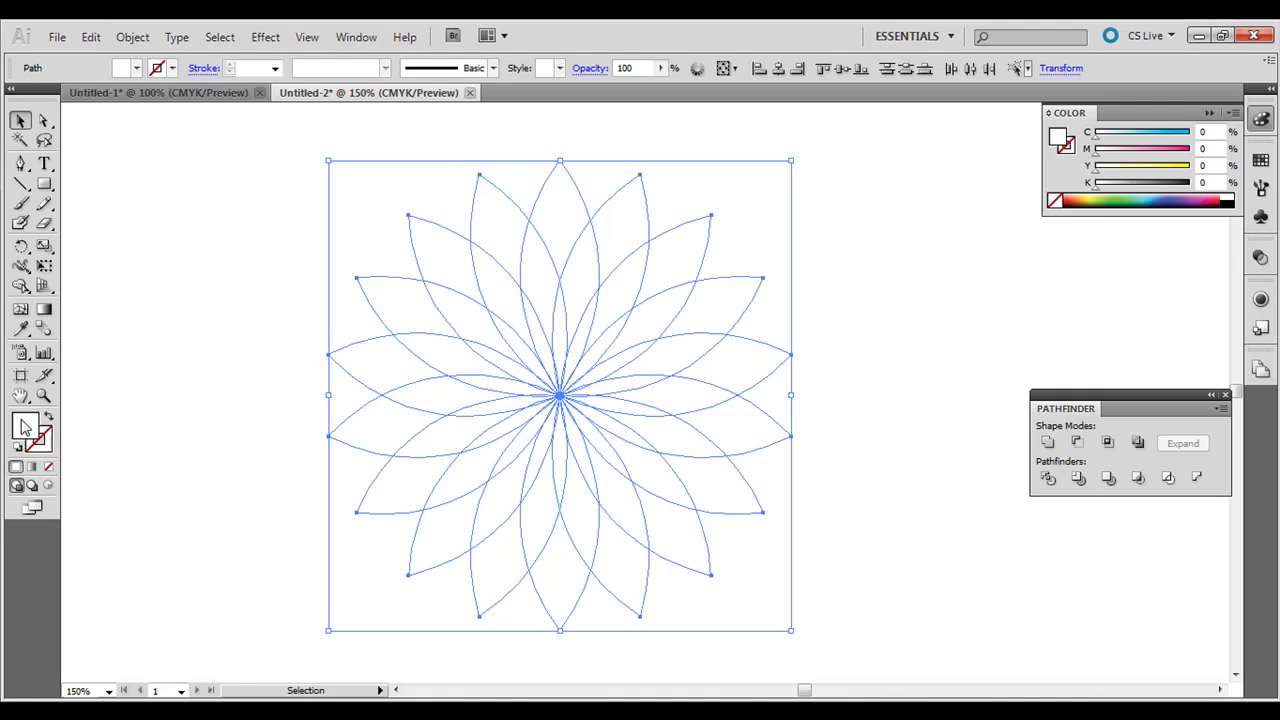
pyautogui.click(1146, 200)
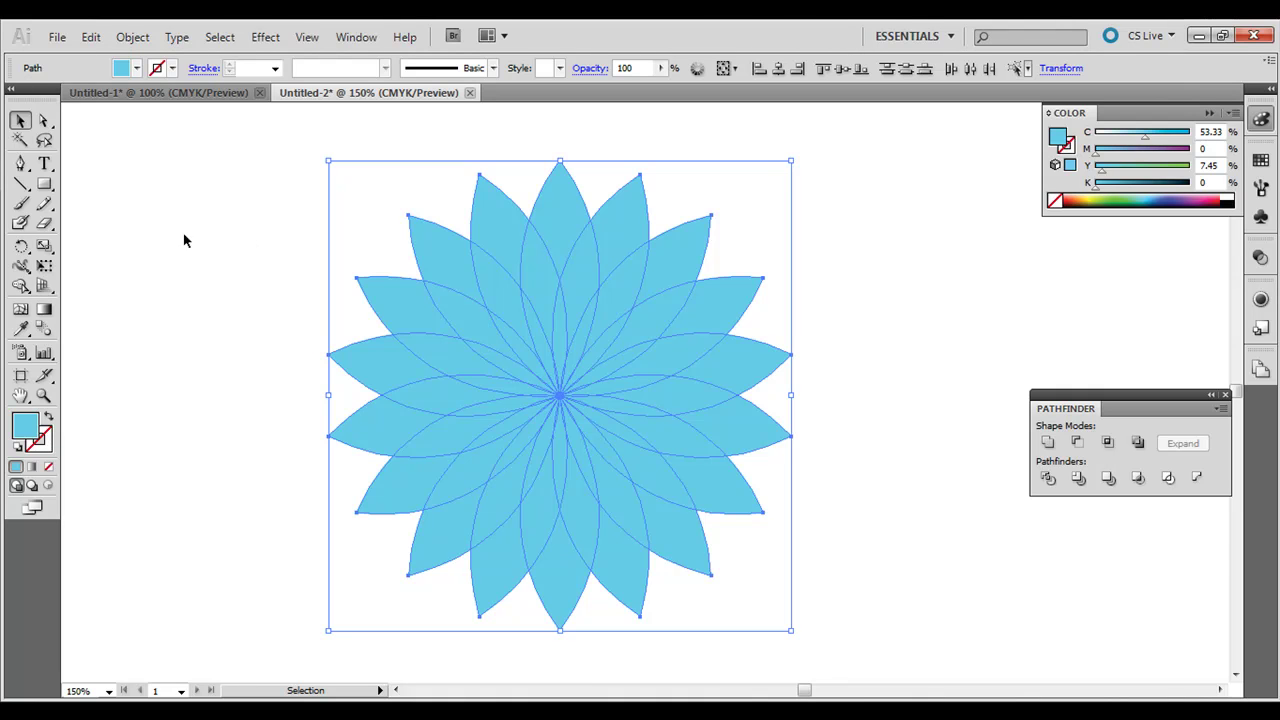
# Shift the whole flower to the left and reselect all its petals
pyautogui.click(203, 263)
pyautogui.moveTo(754, 543); pyautogui.dragTo(843, 594)
pyautogui.moveTo(743, 440); pyautogui.dragTo(644, 456)
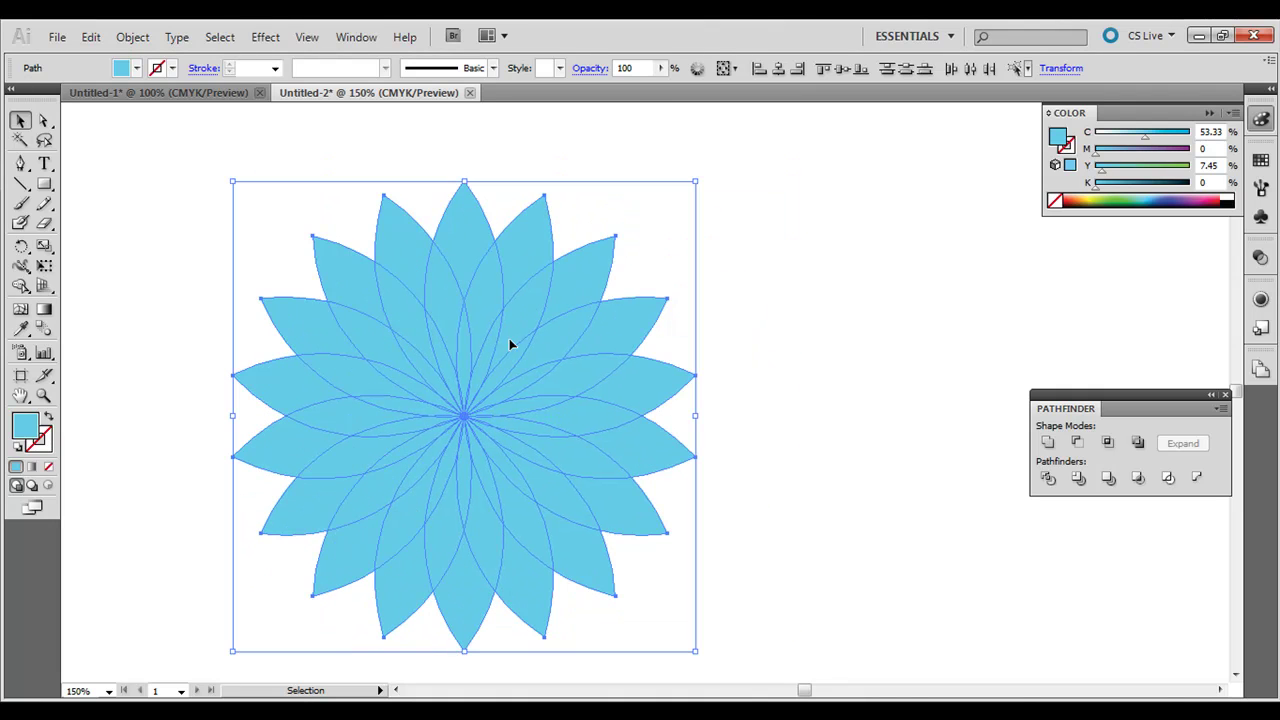
pyautogui.click(182, 211)
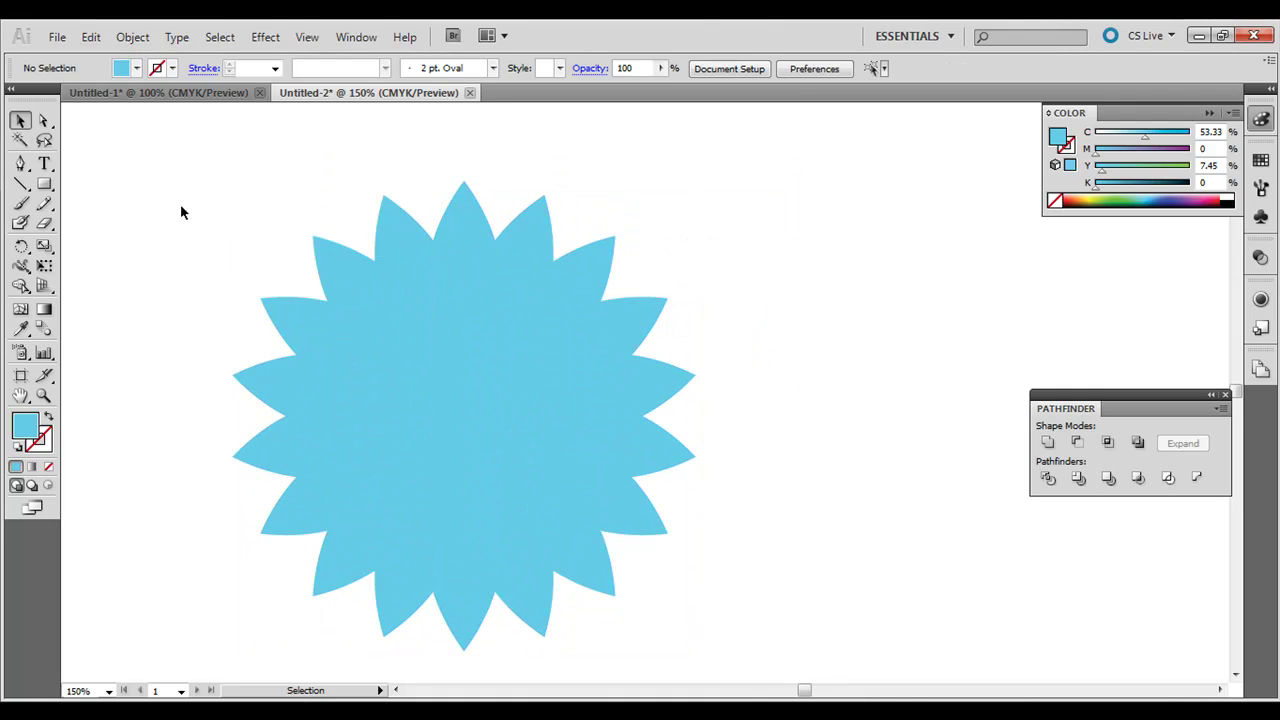
pyautogui.moveTo(168, 170); pyautogui.dragTo(734, 674)
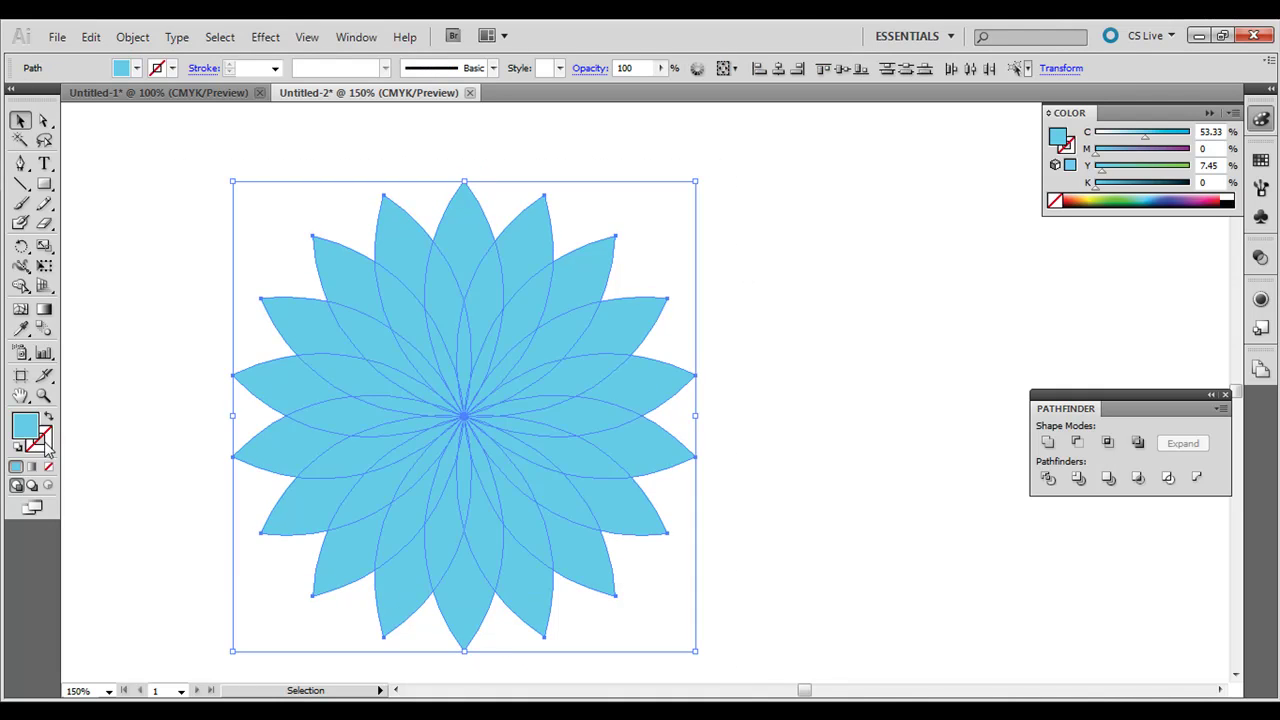
# Apply Pathfinder Divide to the whole flower and ungroup the resulting pieces
pyautogui.moveTo(168, 177); pyautogui.dragTo(743, 665)
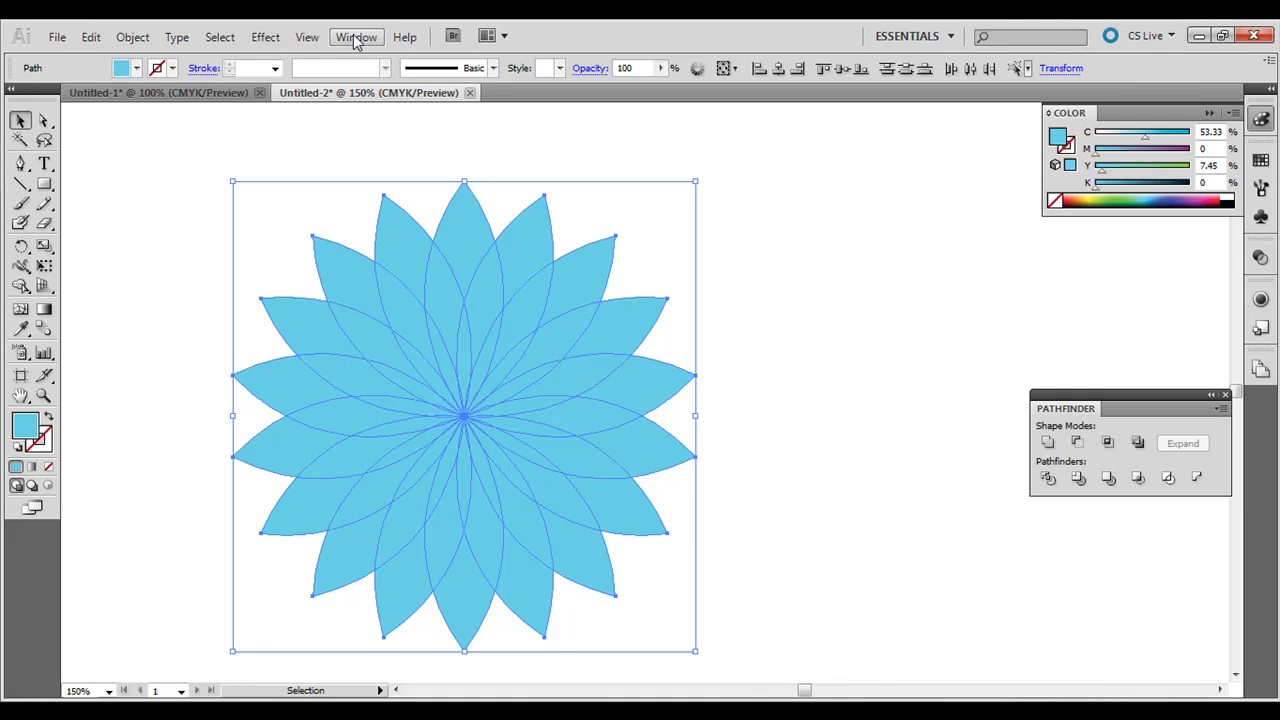
pyautogui.click(1047, 482)
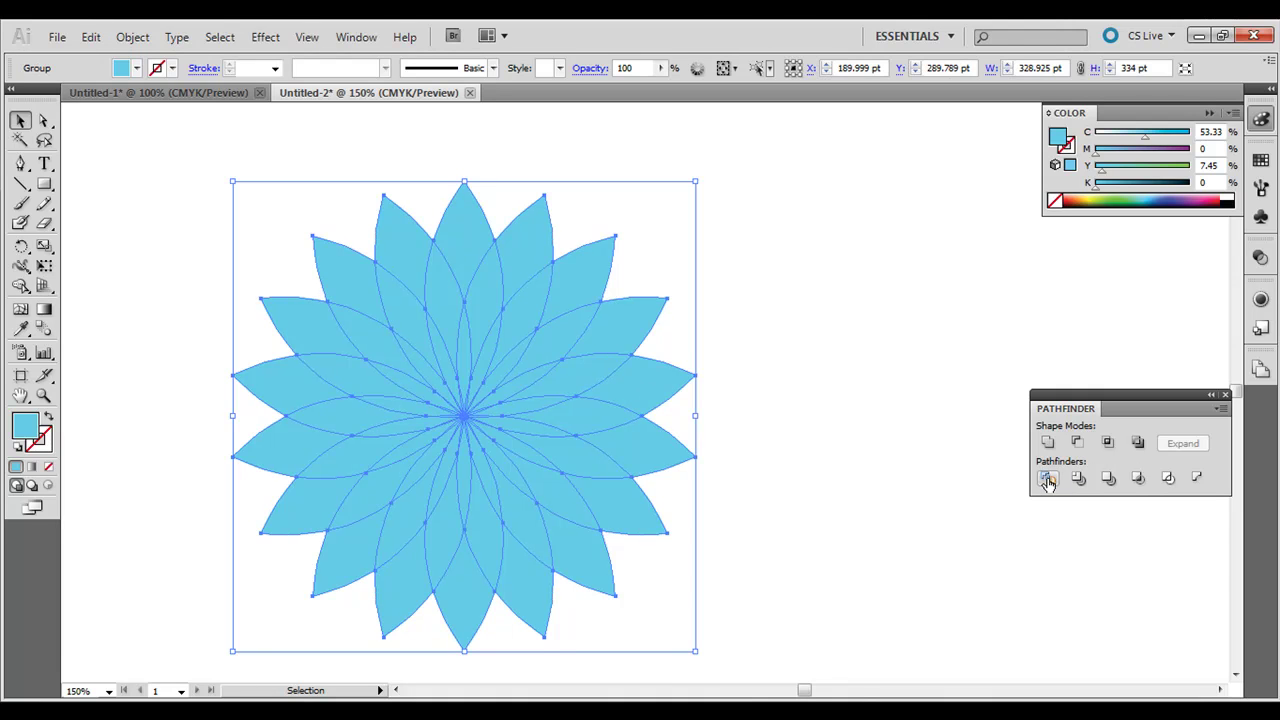
pyautogui.click(122, 40)
pyautogui.click(188, 128)
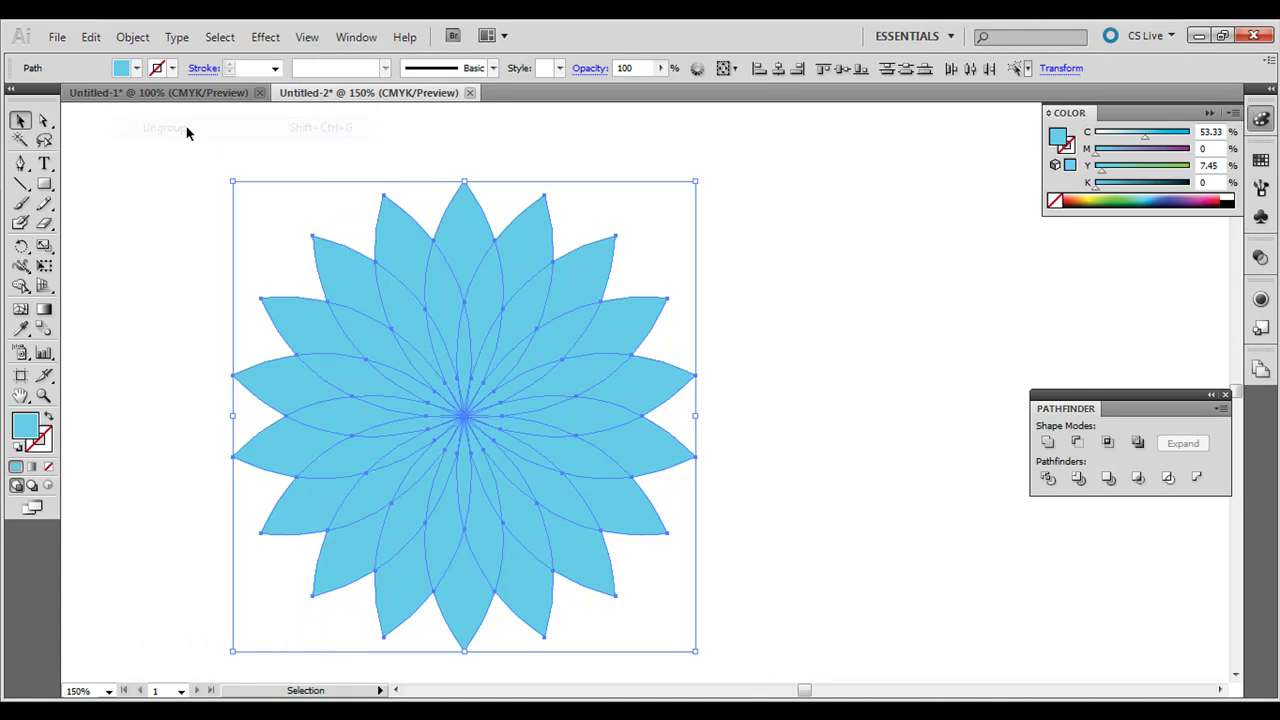
pyautogui.click(175, 178)
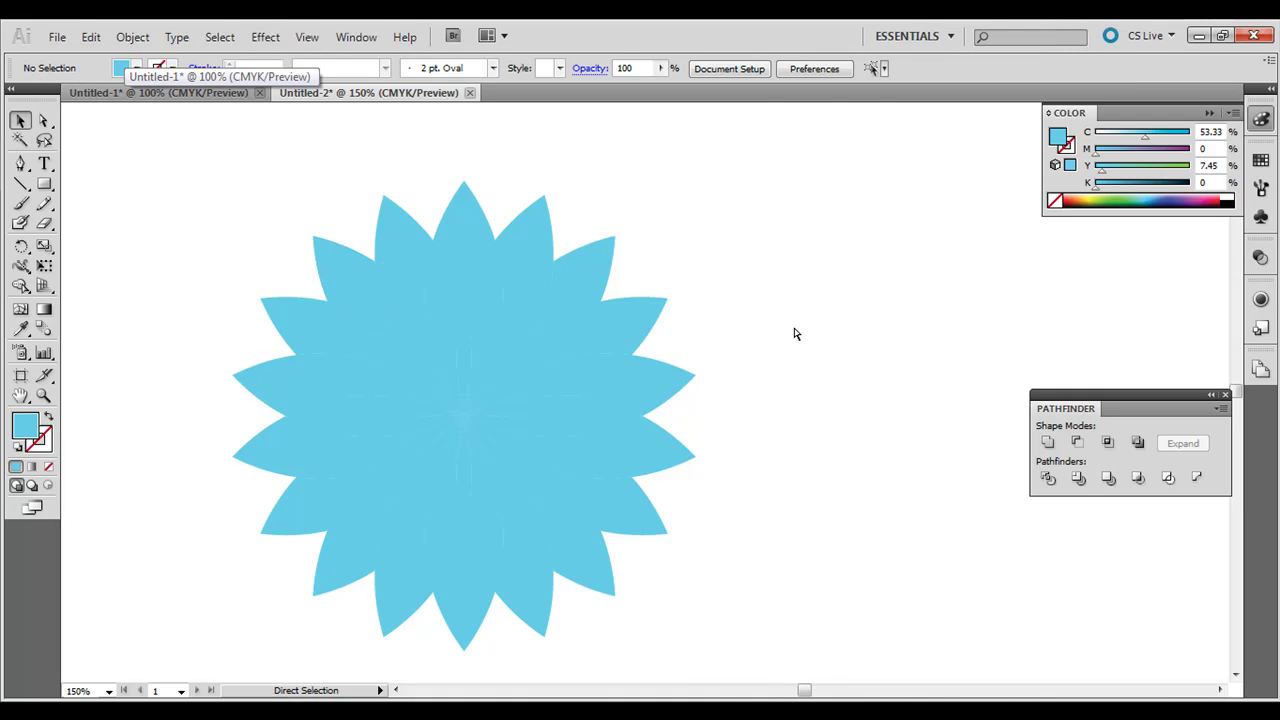
# Paste the BP logo, scale it to about 202 × 268 pt beside the flower, and select the flower
pyautogui.hotkey('ctrl', 'v')
pyautogui.moveTo(510, 219); pyautogui.dragTo(826, 388)
pyautogui.moveTo(620, 135); pyautogui.dragTo(855, 268)
pyautogui.moveTo(367, 366); pyautogui.dragTo(709, 655)
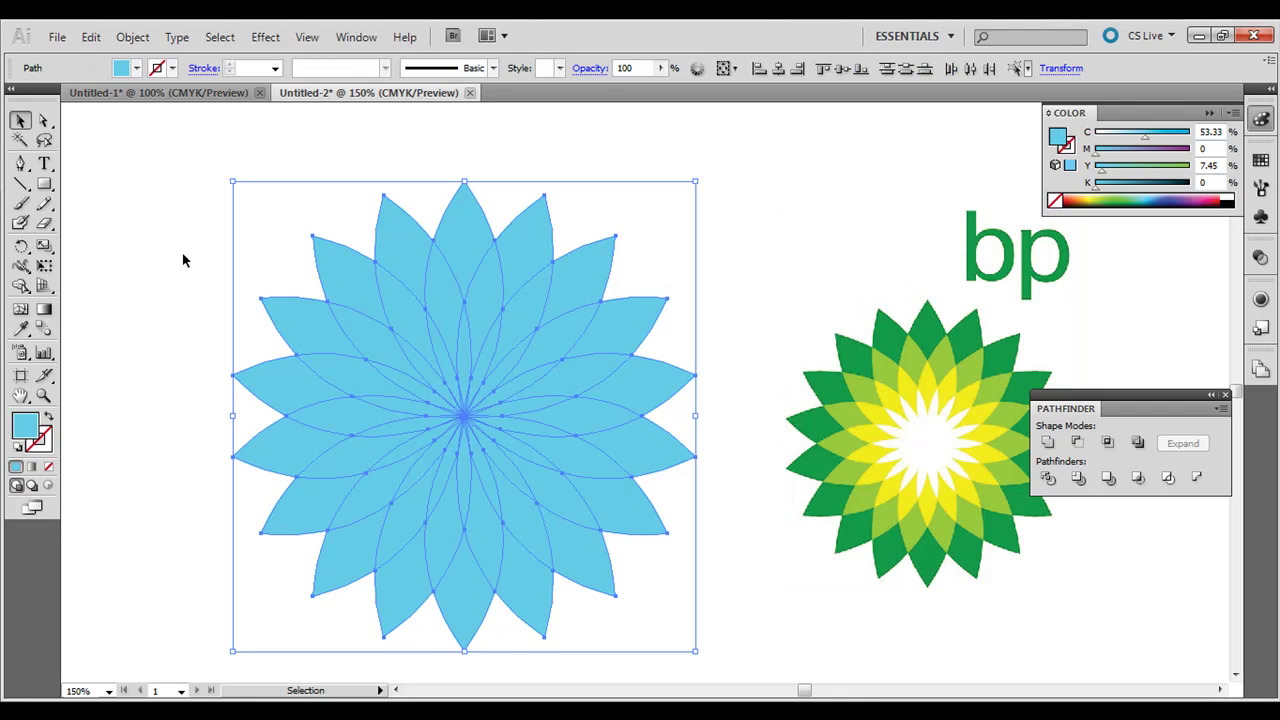
pyautogui.click(21, 329)
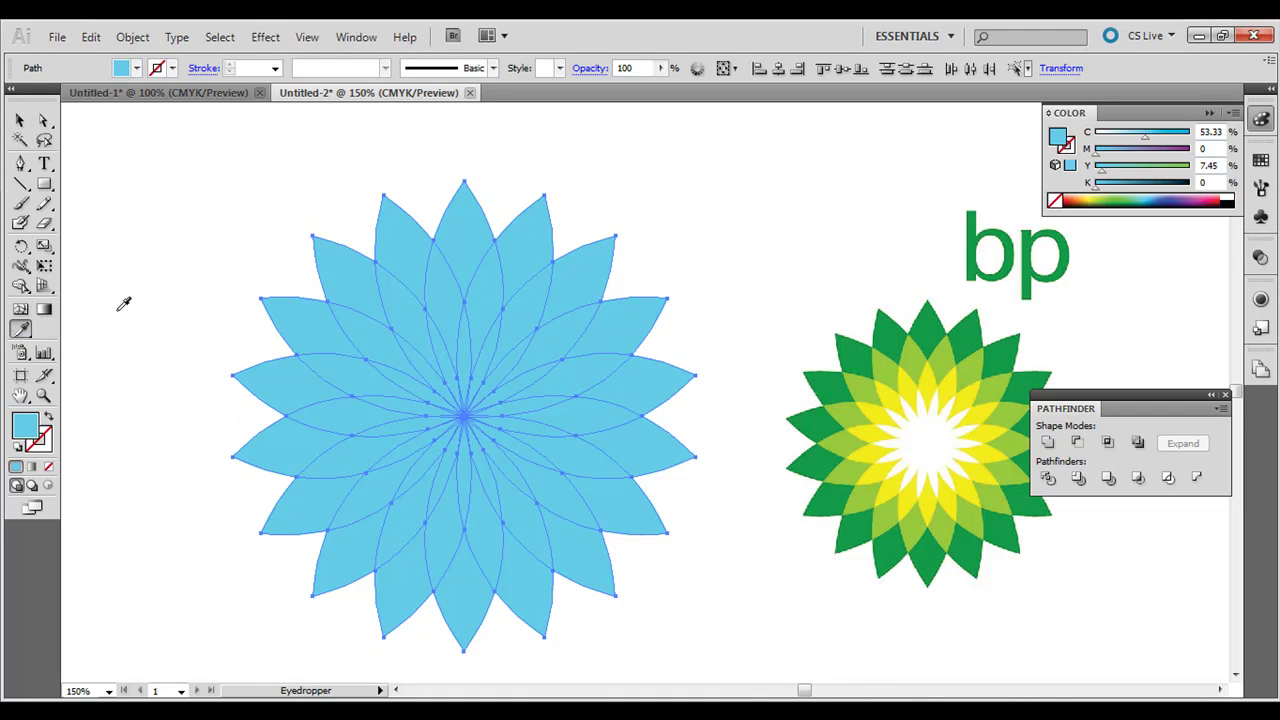
# Sample the logo's dark green (C 84.31, Y 100) onto the flower with the Eyedropper
pyautogui.click(897, 329)
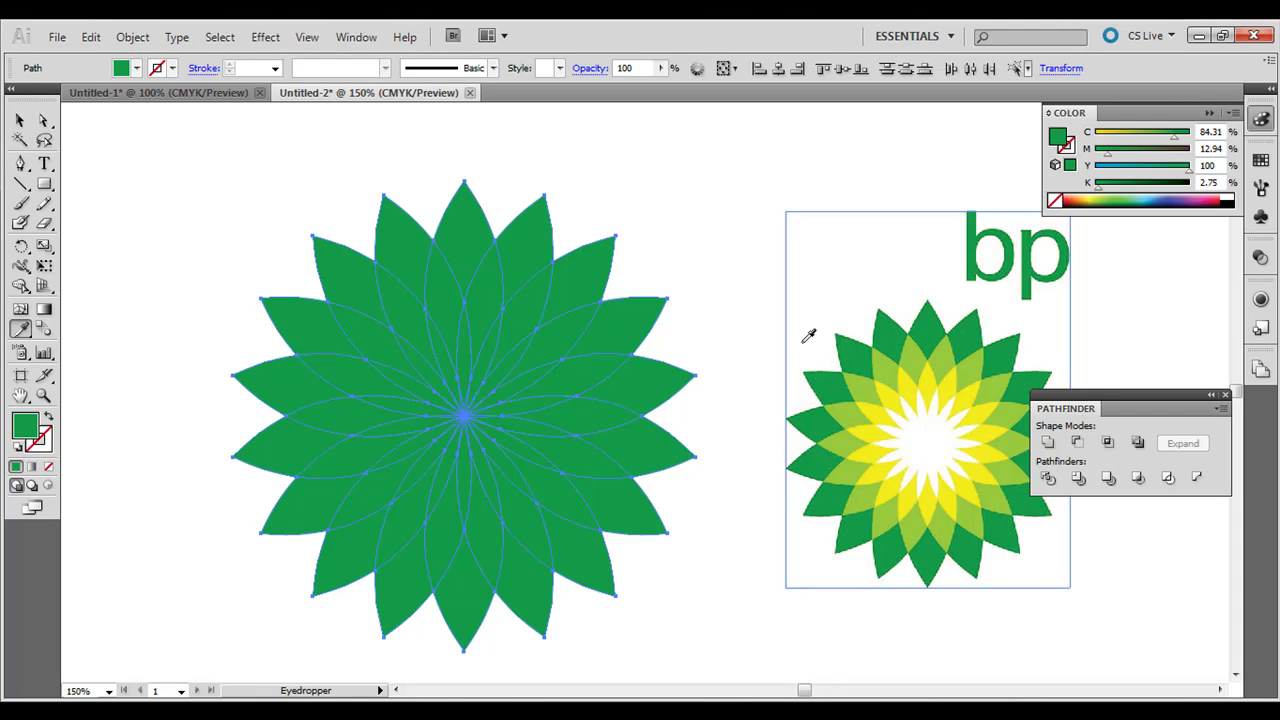
pyautogui.click(19, 120)
pyautogui.click(157, 163)
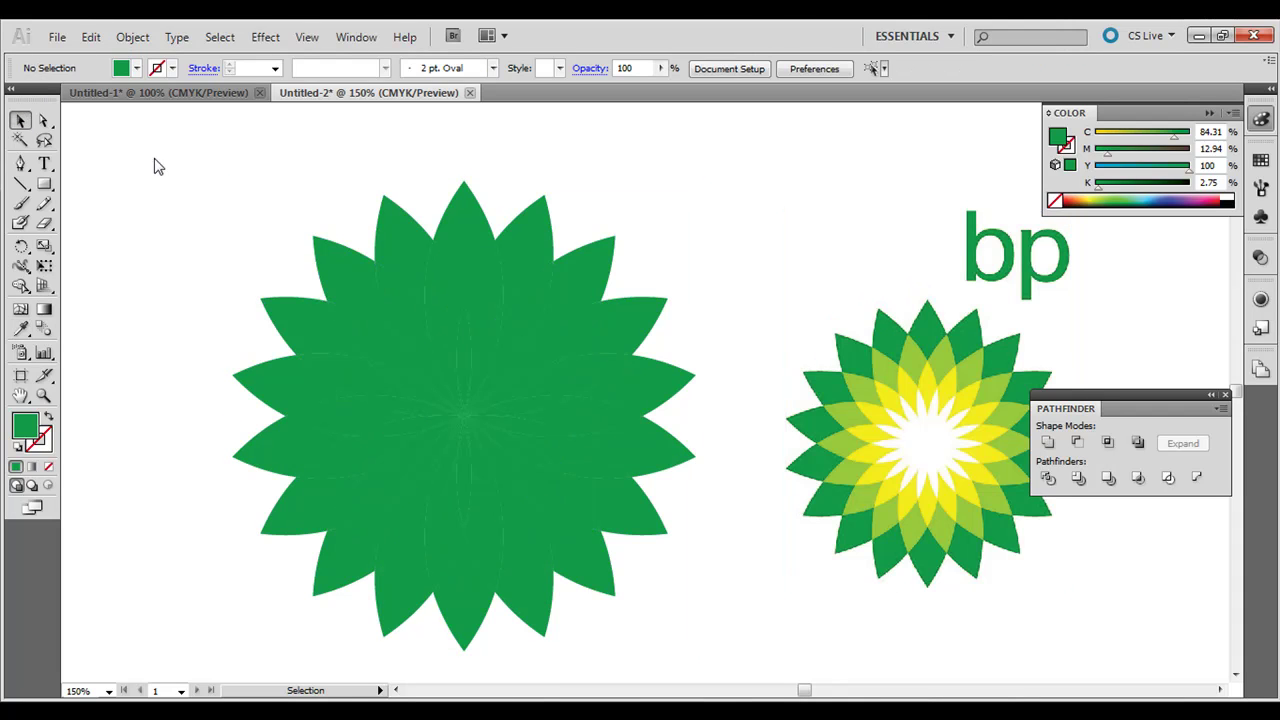
# Shift-select the fourteen inner petal pieces around the flower's centre
pyautogui.click(399, 300)
pyautogui.keyDown('shift'); pyautogui.click(441, 285); pyautogui.keyUp('shift')
pyautogui.keyDown('shift'); pyautogui.click(492, 292); pyautogui.keyUp('shift')
pyautogui.keyDown('shift'); pyautogui.click(522, 309); pyautogui.keyUp('shift')
pyautogui.keyDown('shift'); pyautogui.click(577, 386); pyautogui.keyUp('shift')
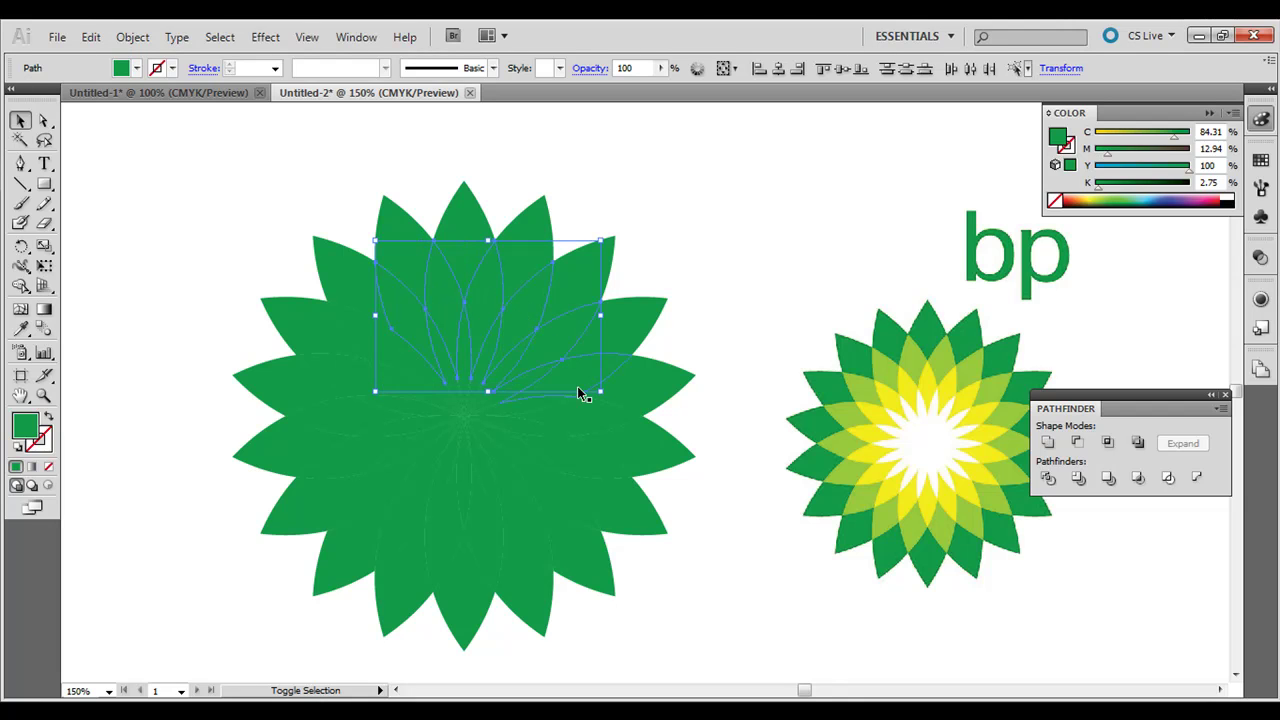
pyautogui.keyDown('shift'); pyautogui.click(586, 406); pyautogui.keyUp('shift')
pyautogui.keyDown('shift'); pyautogui.click(577, 425); pyautogui.keyUp('shift')
pyautogui.keyDown('shift'); pyautogui.click(560, 465); pyautogui.keyUp('shift')
pyautogui.keyDown('shift'); pyautogui.click(543, 488); pyautogui.keyUp('shift')
pyautogui.keyDown('shift'); pyautogui.click(510, 518); pyautogui.keyUp('shift')
pyautogui.keyDown('shift'); pyautogui.click(484, 540); pyautogui.keyUp('shift')
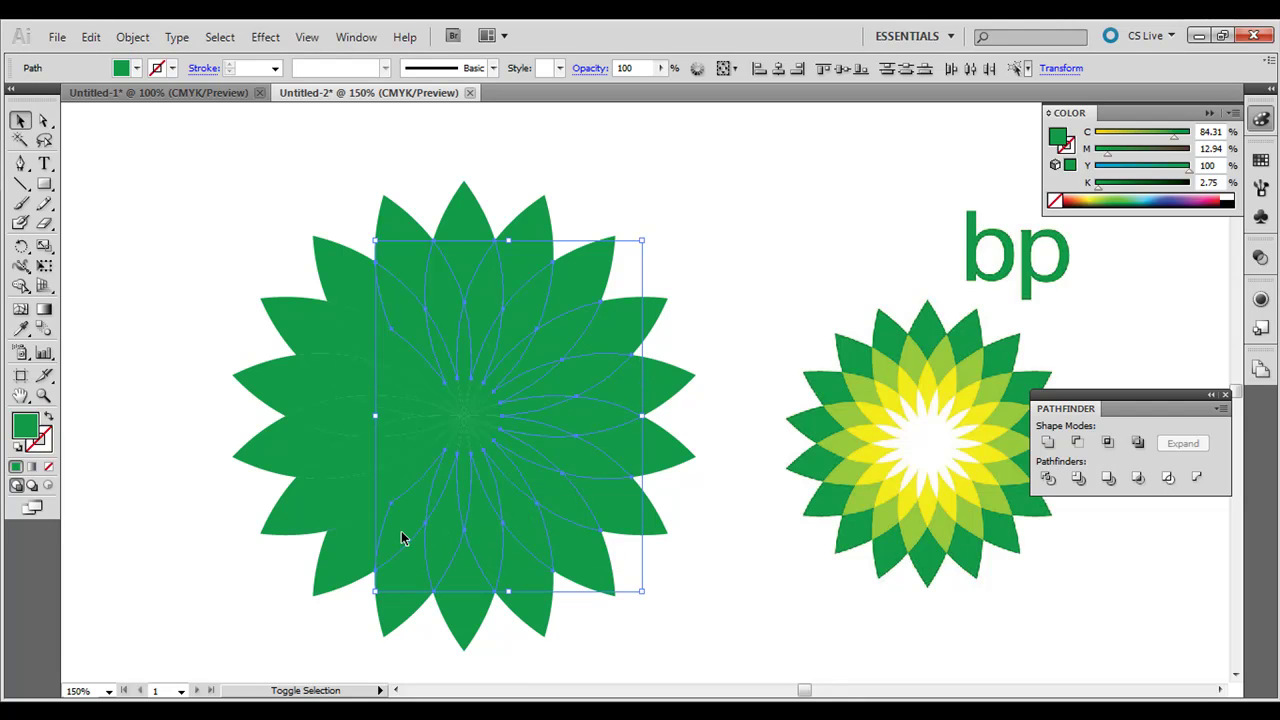
pyautogui.keyDown('shift'); pyautogui.click(357, 500); pyautogui.keyUp('shift')
pyautogui.keyDown('shift'); pyautogui.click(342, 463); pyautogui.keyUp('shift')
pyautogui.keyDown('shift'); pyautogui.click(333, 408); pyautogui.keyUp('shift')
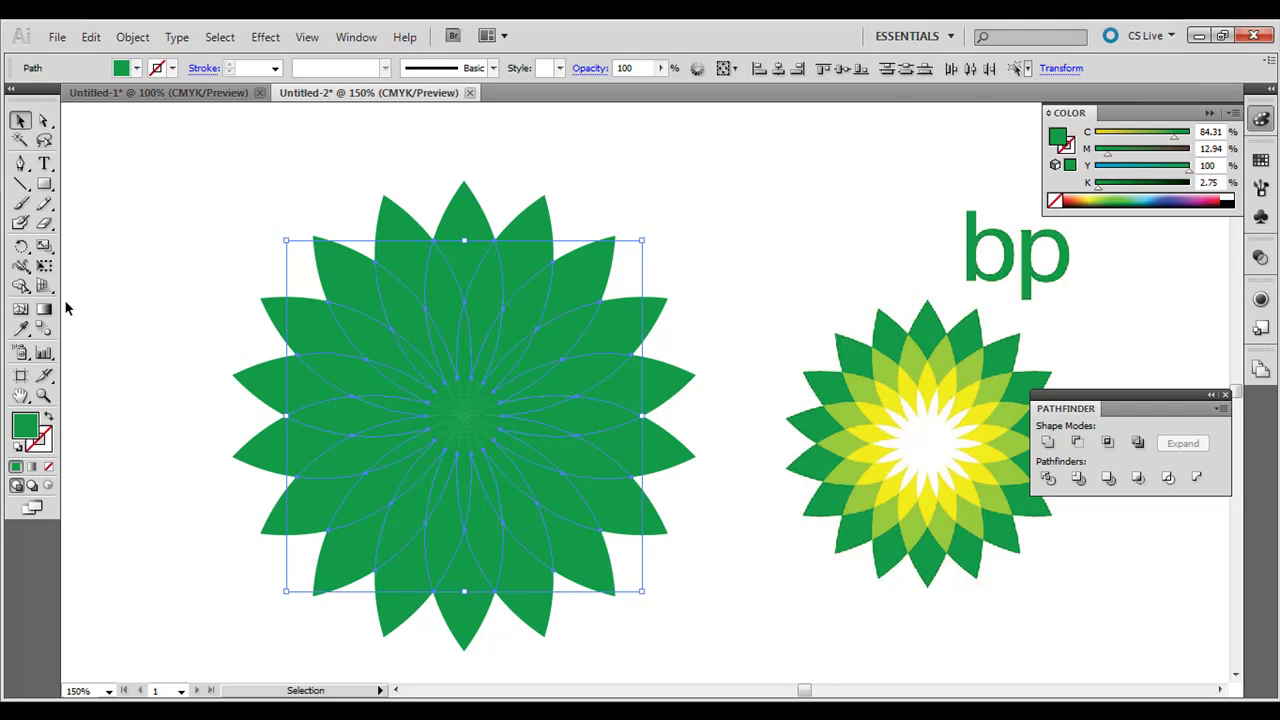
# Recolour the inner petal ring with the reference logo's light green (C 45.49, Y 100), then deselect
pyautogui.moveTo(1170, 168); pyautogui.dragTo(1122, 168)
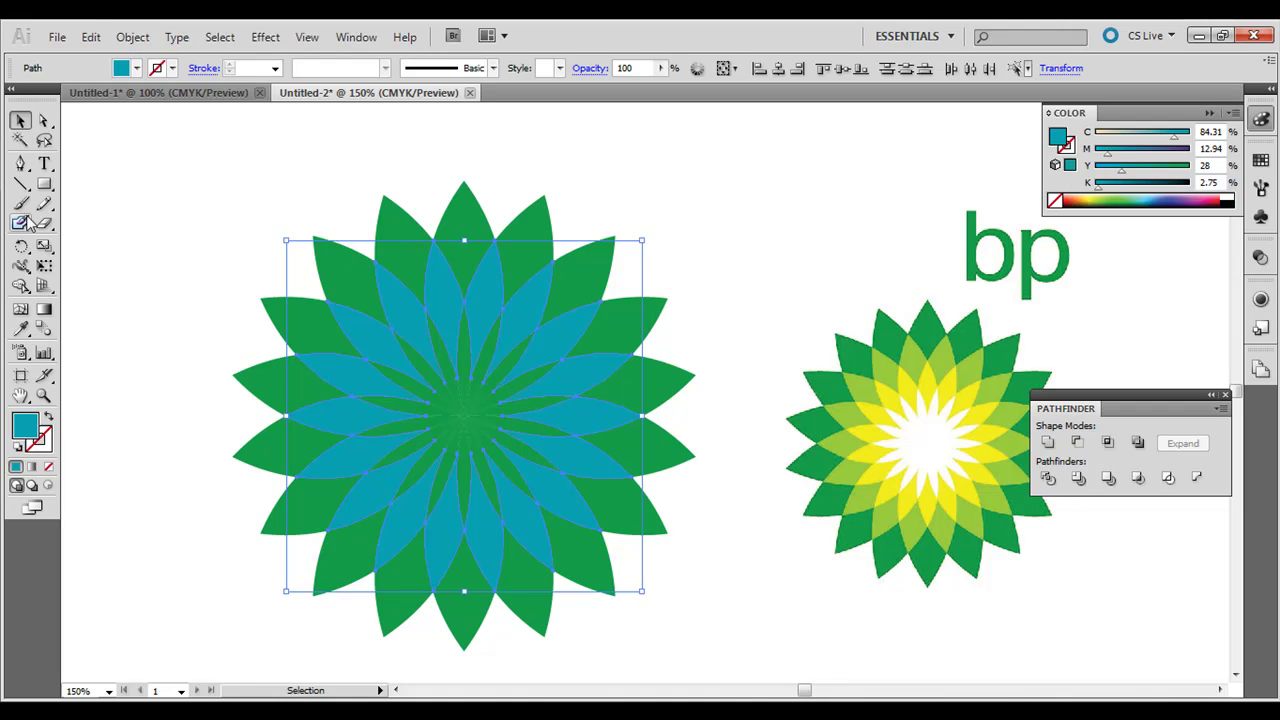
pyautogui.click(20, 328)
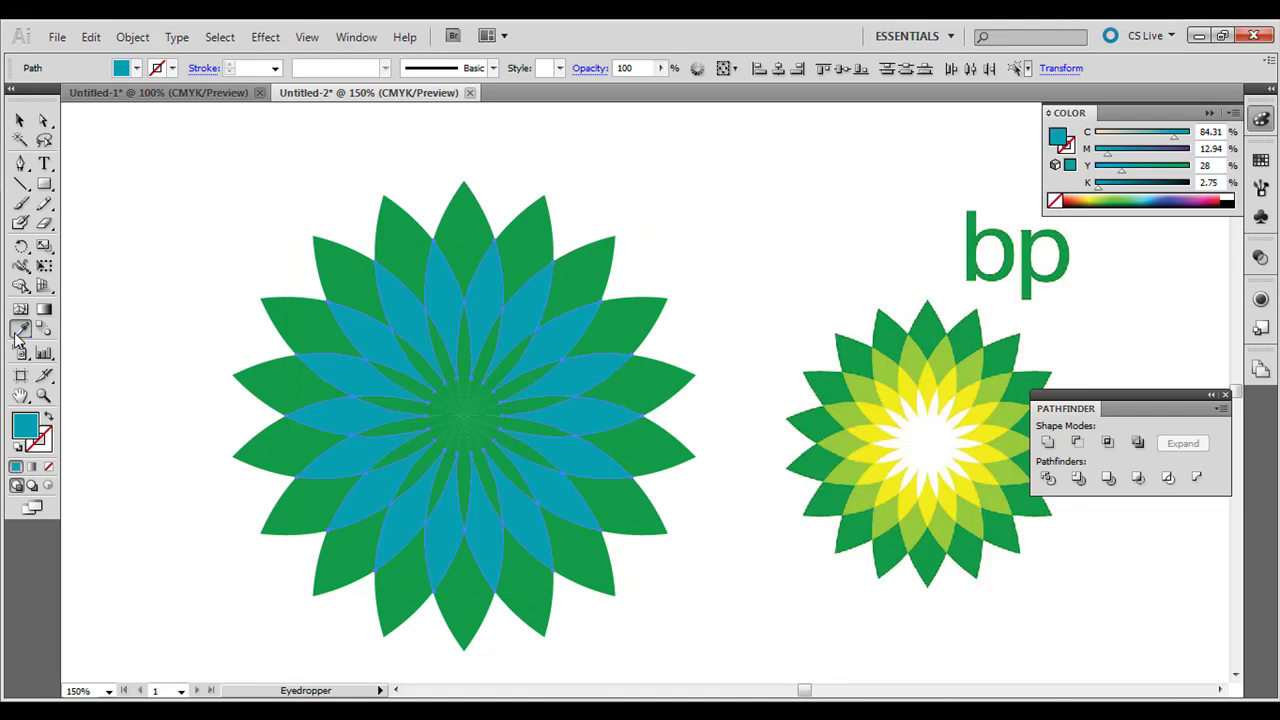
pyautogui.click(868, 376)
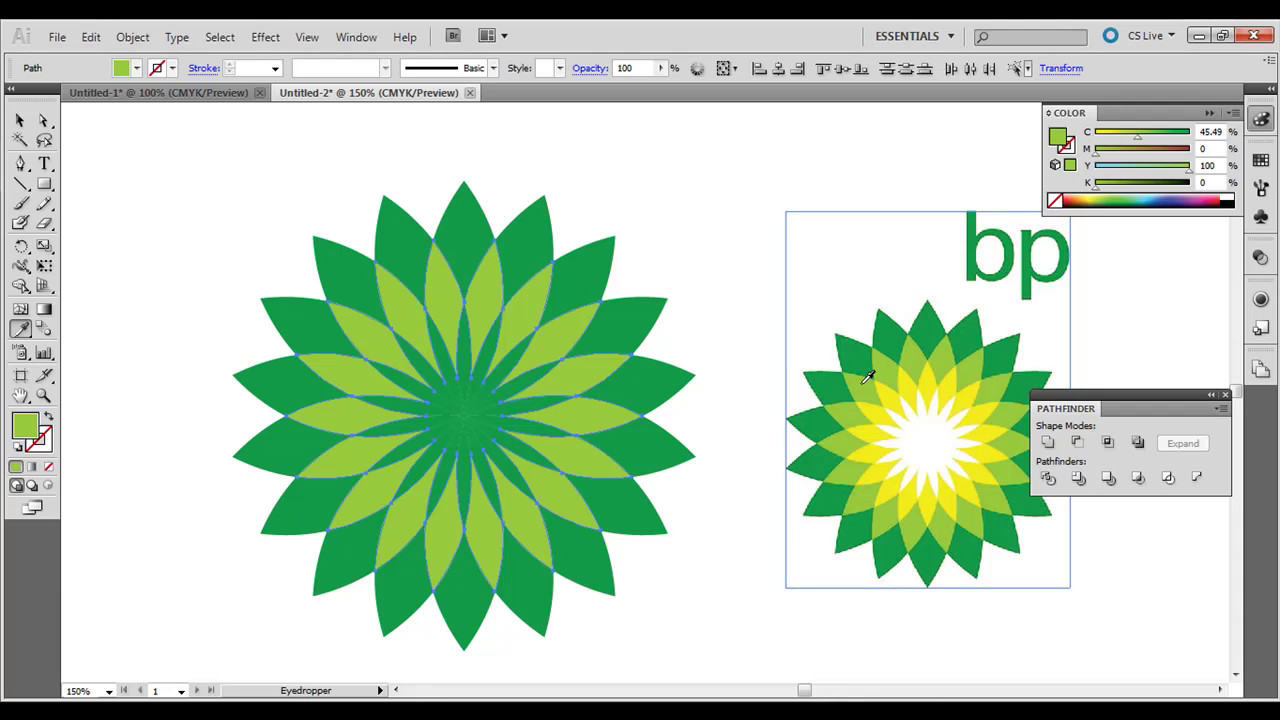
pyautogui.click(20, 120)
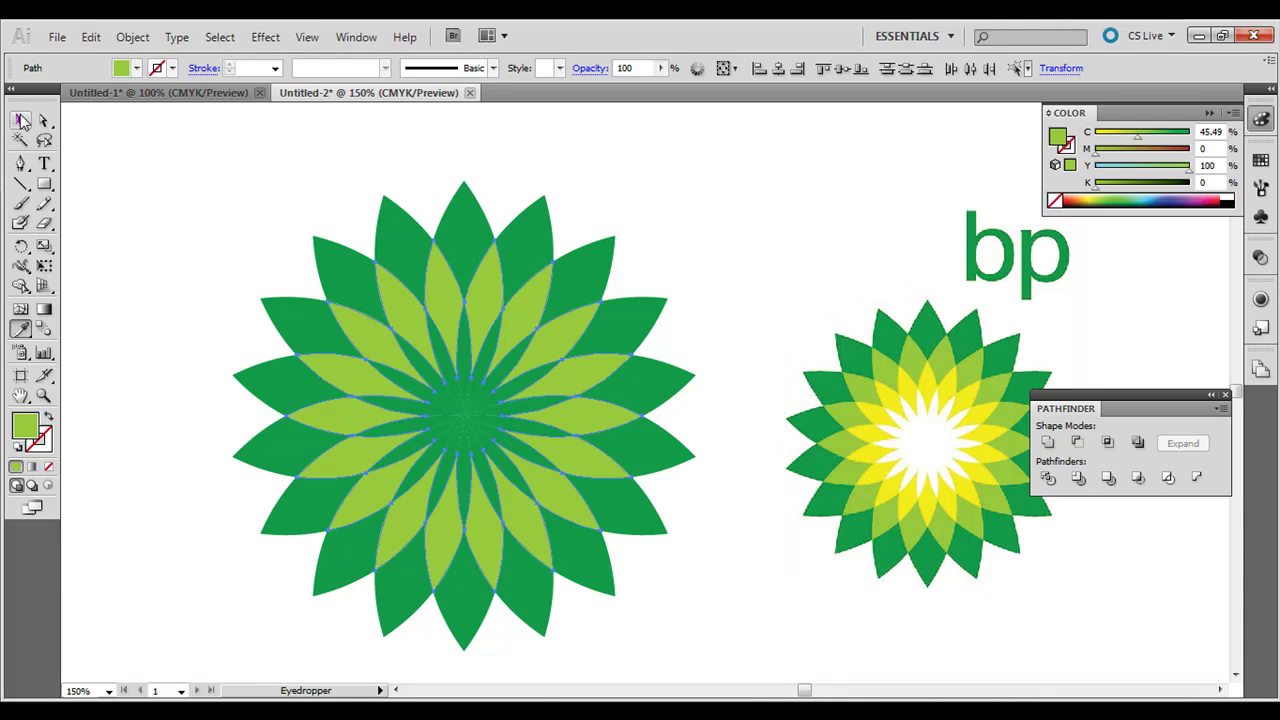
pyautogui.click(423, 362)
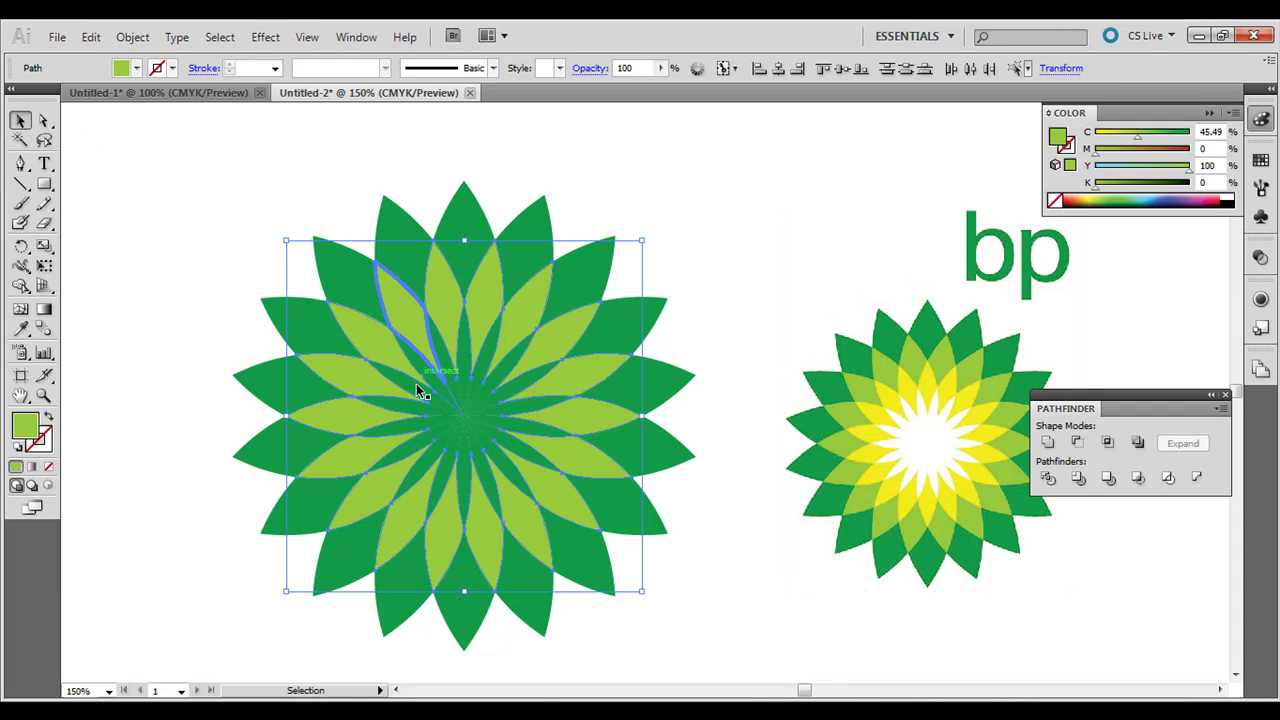
# Select all the innermost dark green petals around the flower's centre
pyautogui.keyDown('shift'); pyautogui.click(418, 374); pyautogui.keyUp('shift')
pyautogui.keyDown('shift'); pyautogui.click(411, 383); pyautogui.keyUp('shift')
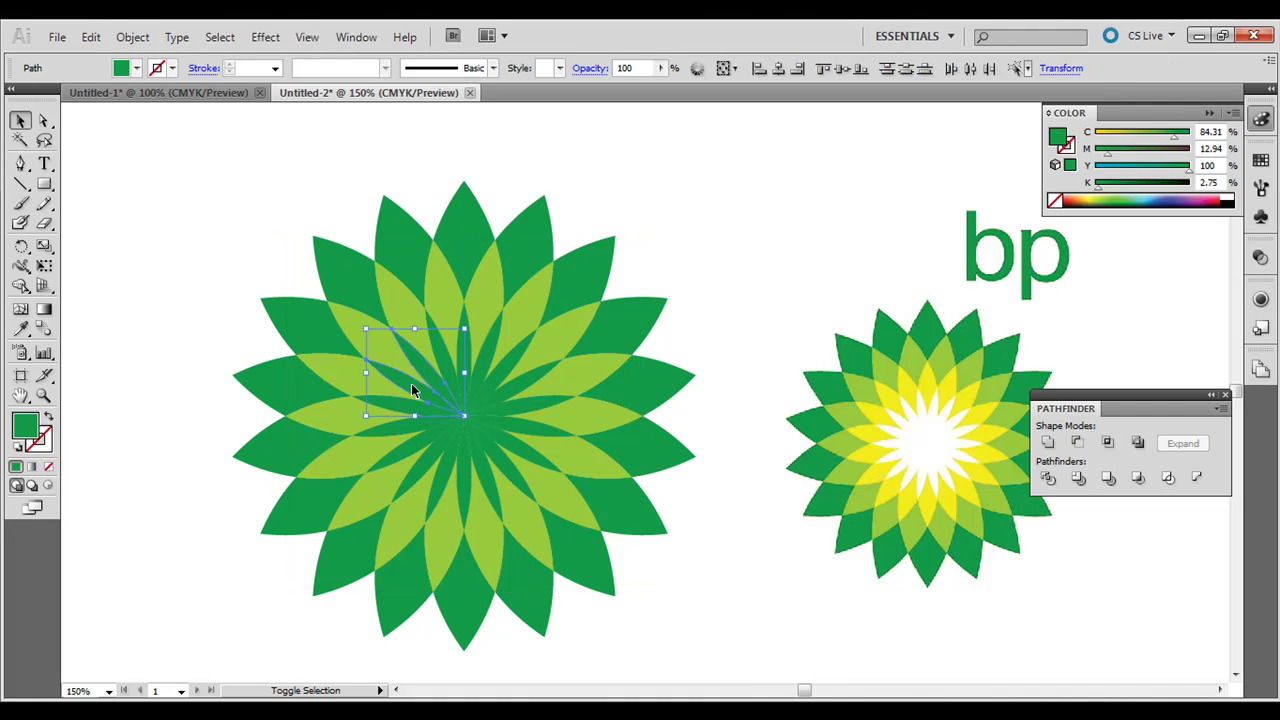
pyautogui.keyDown('shift'); pyautogui.click(402, 428); pyautogui.keyUp('shift')
pyautogui.keyDown('shift'); pyautogui.click(412, 448); pyautogui.keyUp('shift')
pyautogui.keyDown('shift'); pyautogui.click(426, 460); pyautogui.keyUp('shift')
pyautogui.keyDown('shift'); pyautogui.click(440, 474); pyautogui.keyUp('shift')
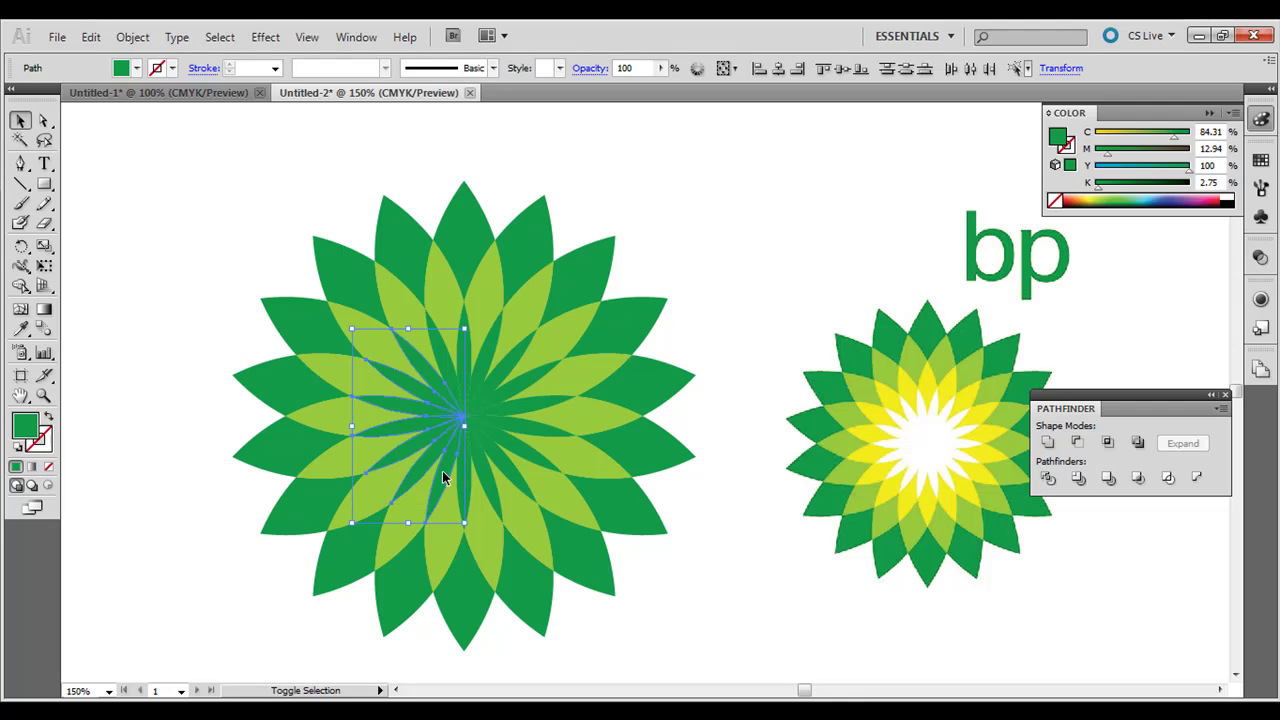
pyautogui.keyDown('shift'); pyautogui.click(465, 482); pyautogui.keyUp('shift')
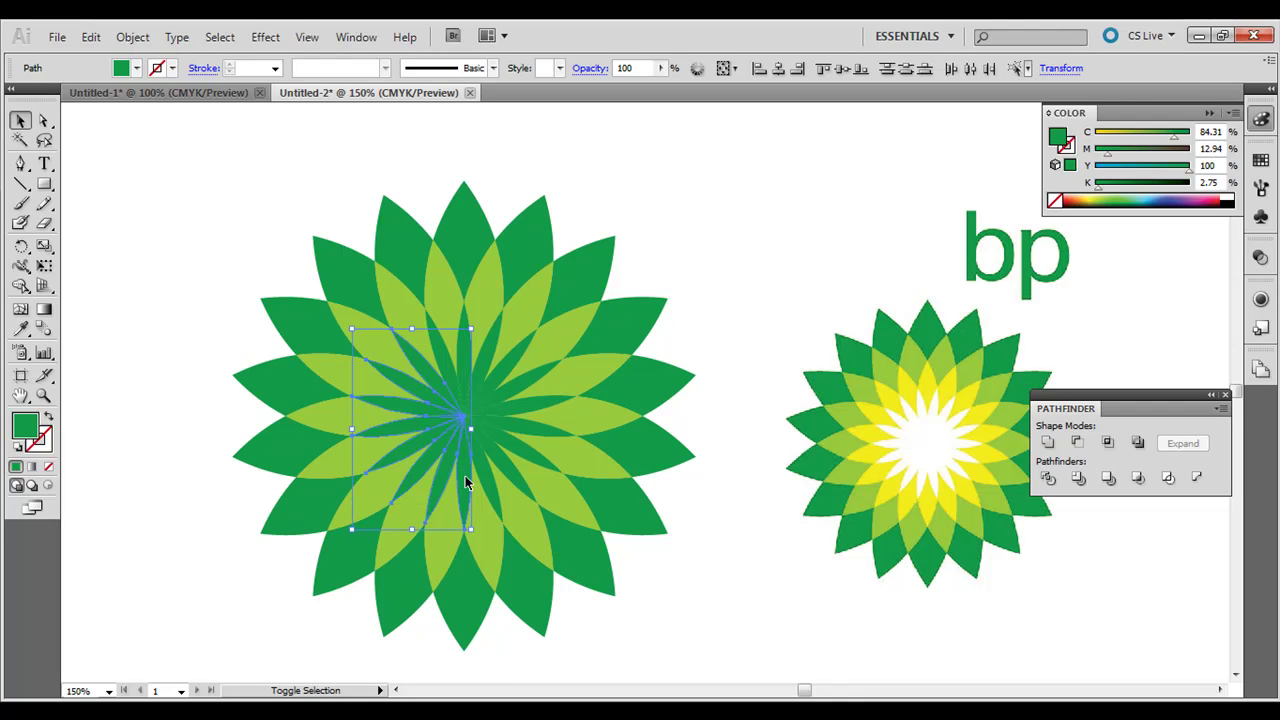
pyautogui.keyDown('shift'); pyautogui.click(487, 475); pyautogui.keyUp('shift')
pyautogui.keyDown('shift'); pyautogui.click(518, 464); pyautogui.keyUp('shift')
pyautogui.keyDown('shift'); pyautogui.click(532, 455); pyautogui.keyUp('shift')
pyautogui.keyDown('shift'); pyautogui.click(537, 438); pyautogui.keyUp('shift')
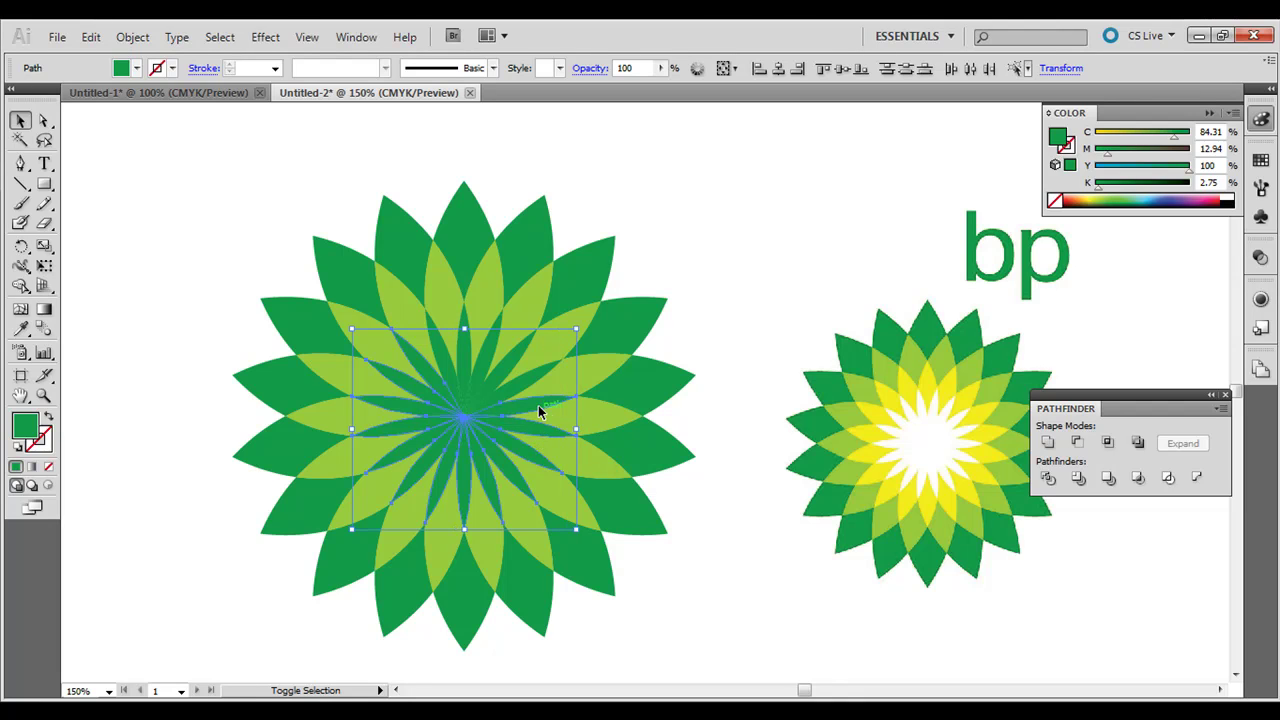
pyautogui.keyDown('shift'); pyautogui.click(469, 345); pyautogui.keyUp('shift')
pyautogui.keyDown('shift'); pyautogui.click(466, 344); pyautogui.keyUp('shift')
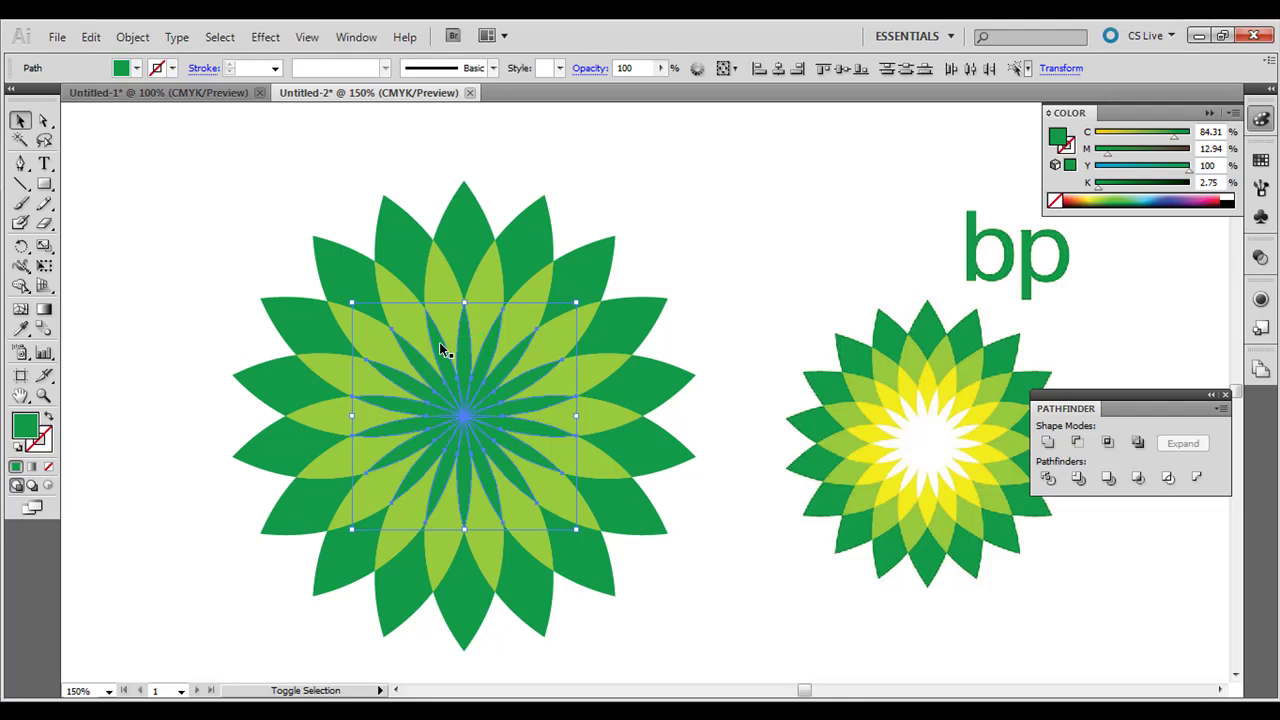
# Fill the inner petals with the bp logo's yellow (C 5.88, Y 95.69) and Alt-drag a copy upper-left
pyautogui.click(20, 328)
pyautogui.click(893, 395)
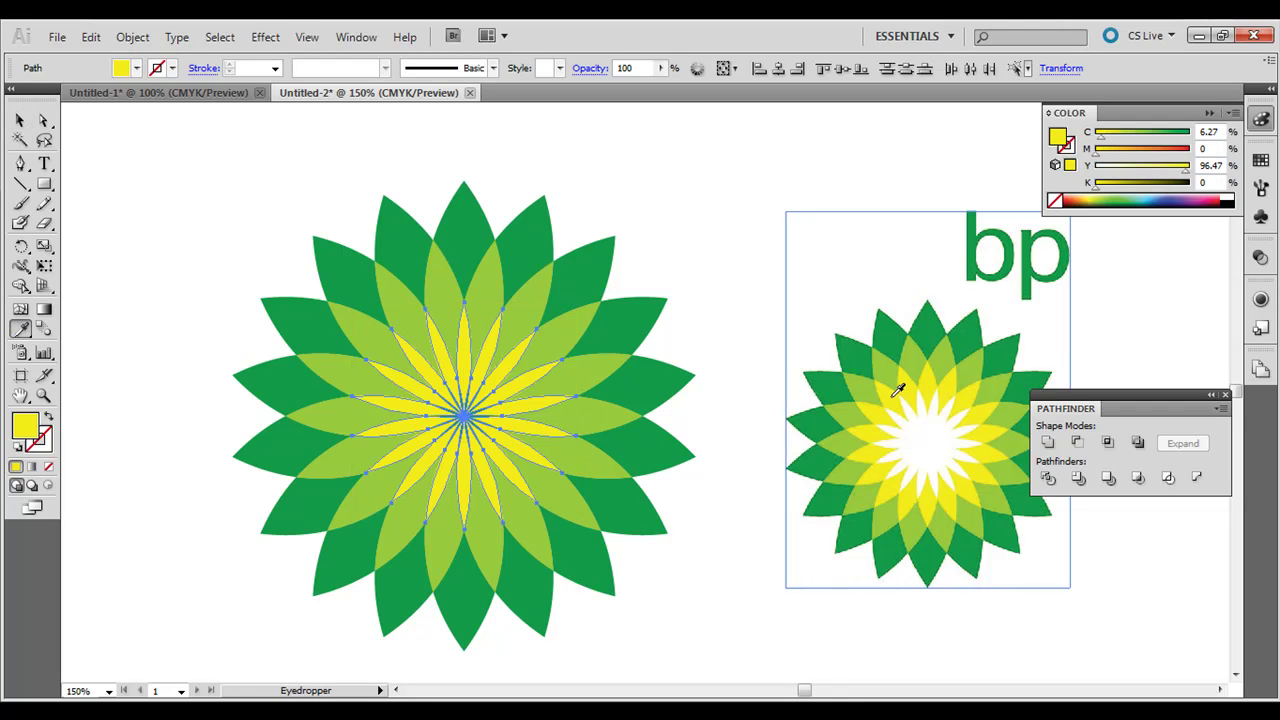
pyautogui.click(21, 118)
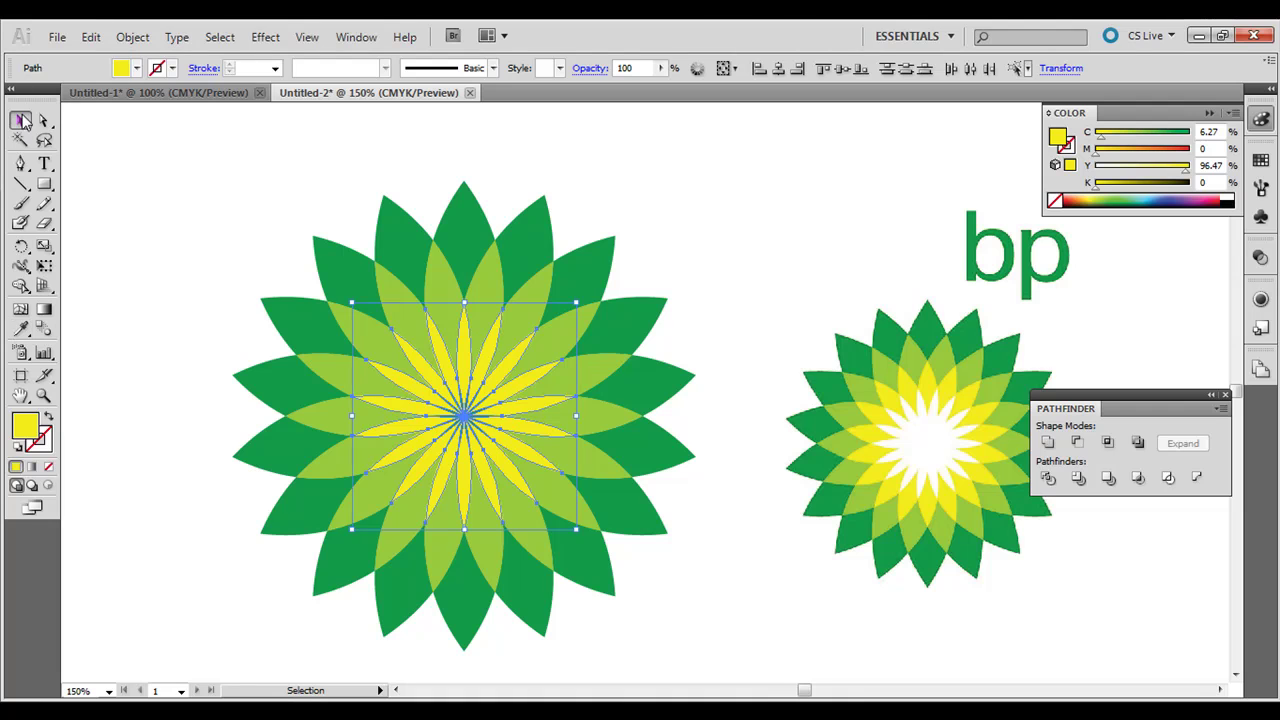
pyautogui.click(183, 269)
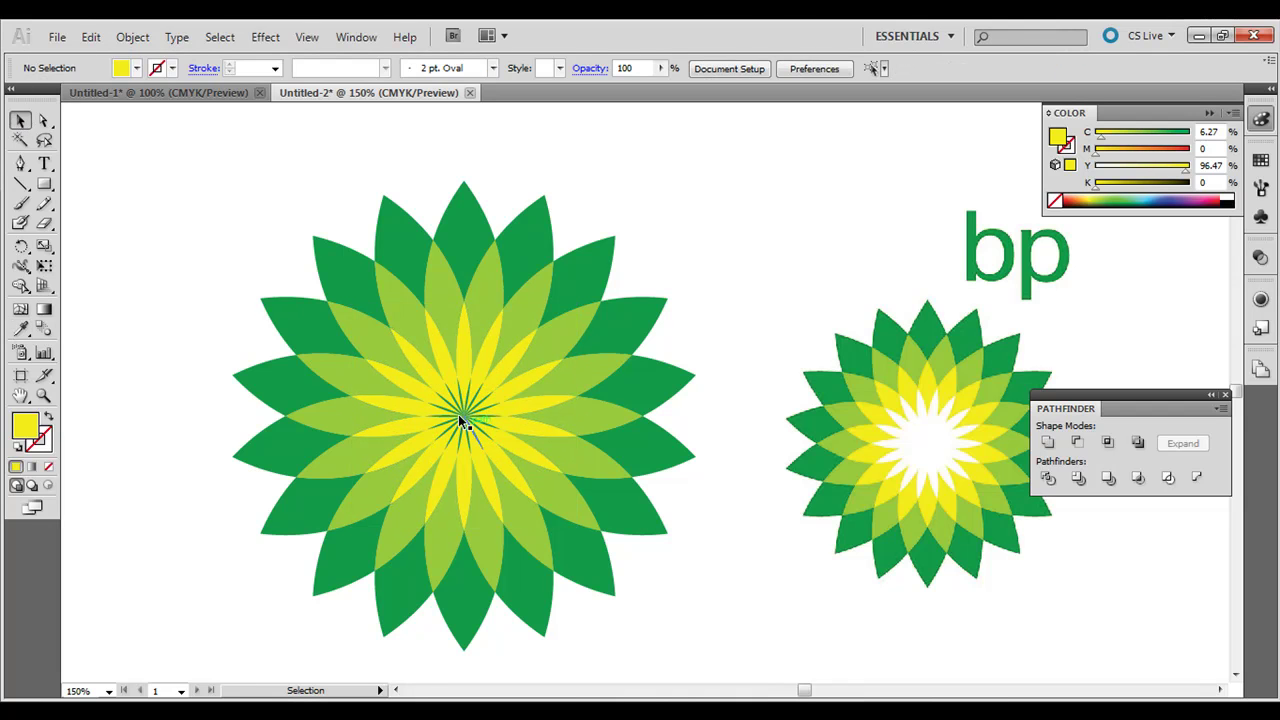
pyautogui.click(425, 394)
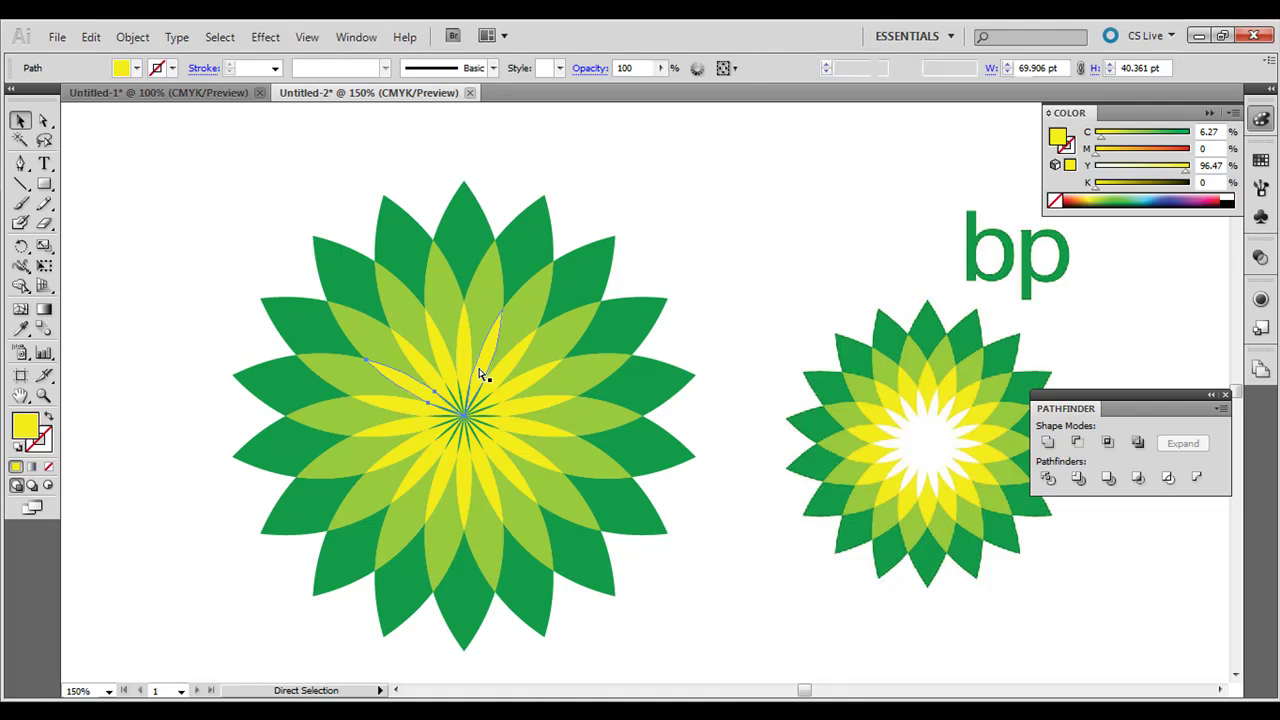
pyautogui.hotkey('ctrl', 'z')
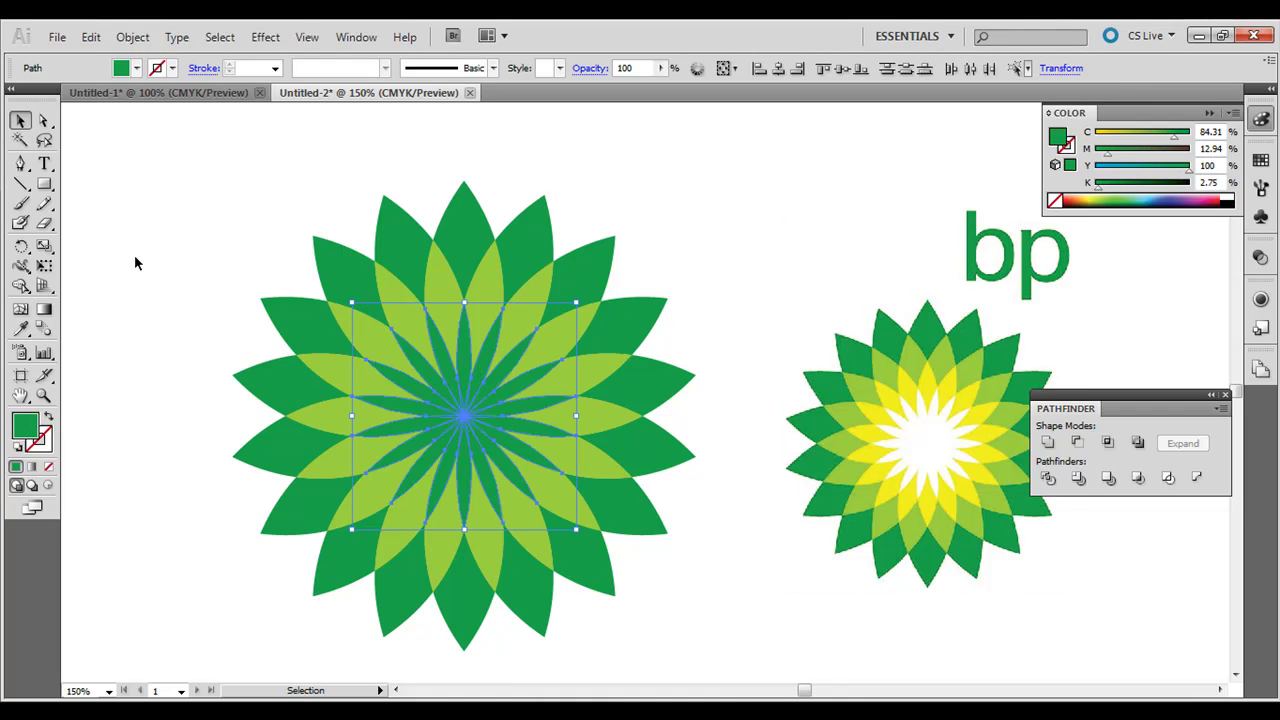
pyautogui.click(22, 330)
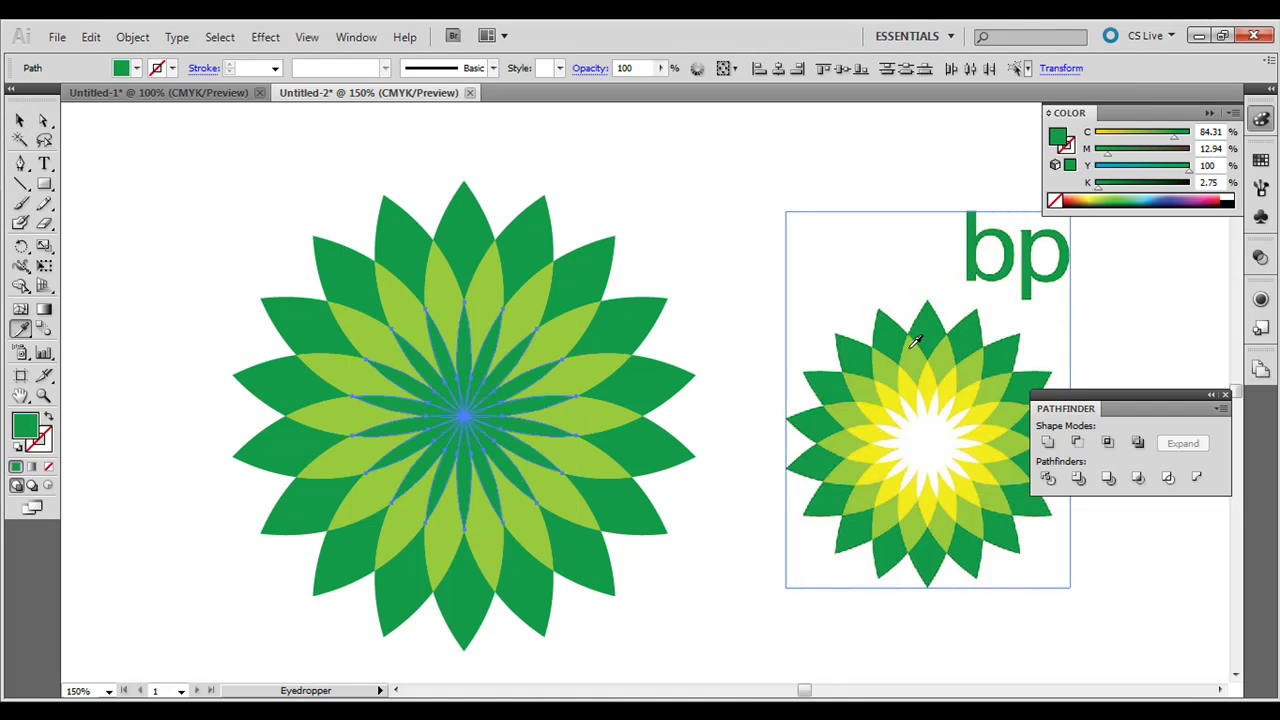
pyautogui.click(908, 388)
pyautogui.click(20, 120)
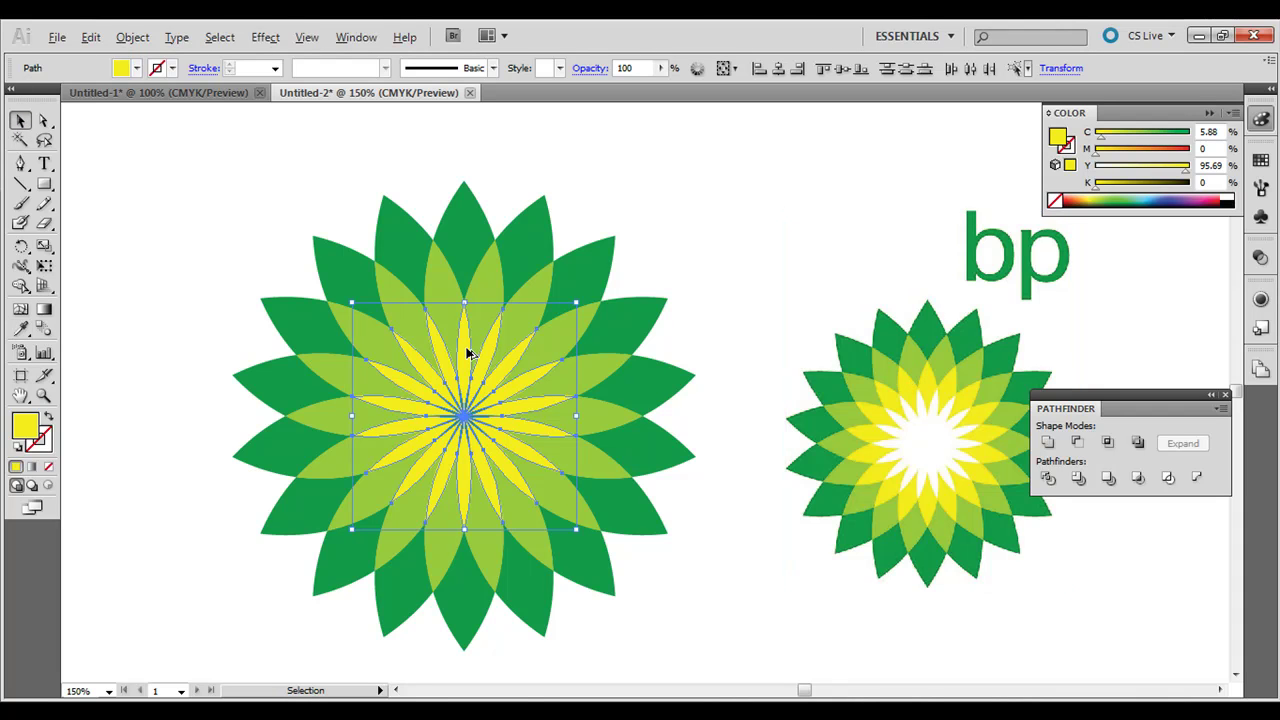
pyautogui.moveTo(466, 352); pyautogui.dragTo(262, 228)
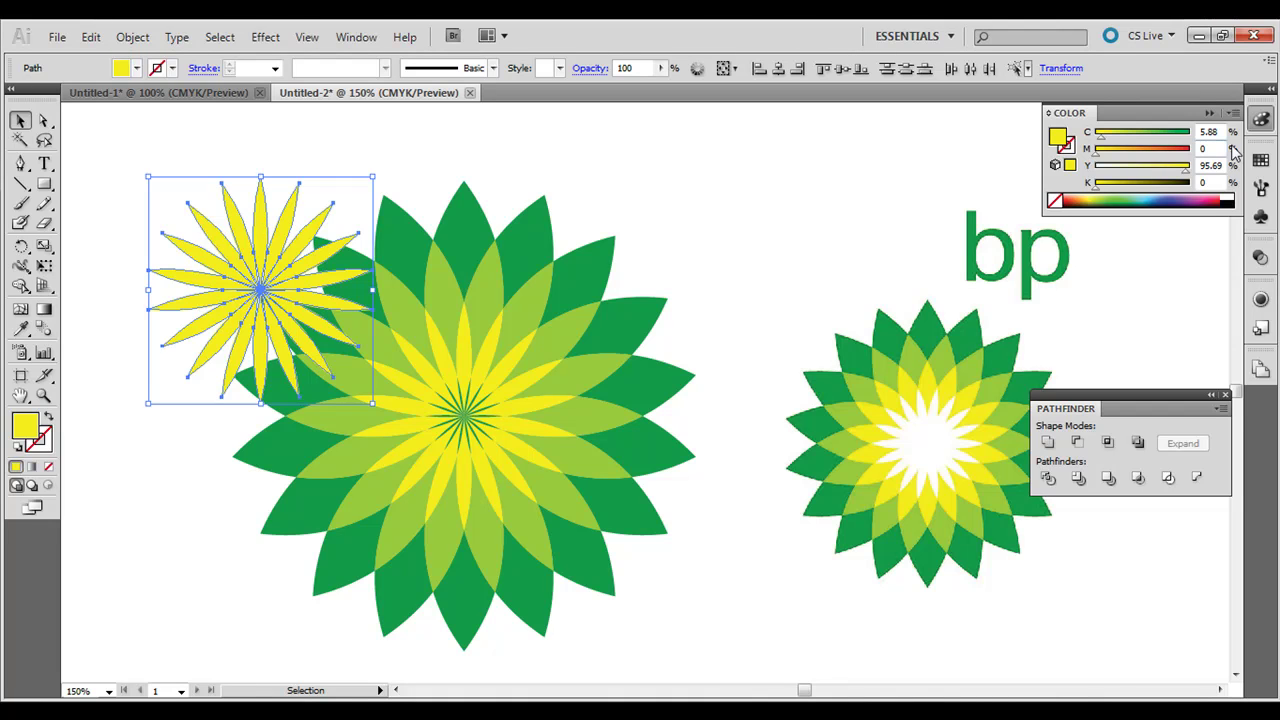
# Set the copied petals' yellow to 0 for near-white and move them over the flower centre
pyautogui.moveTo(1148, 166); pyautogui.dragTo(1094, 166)
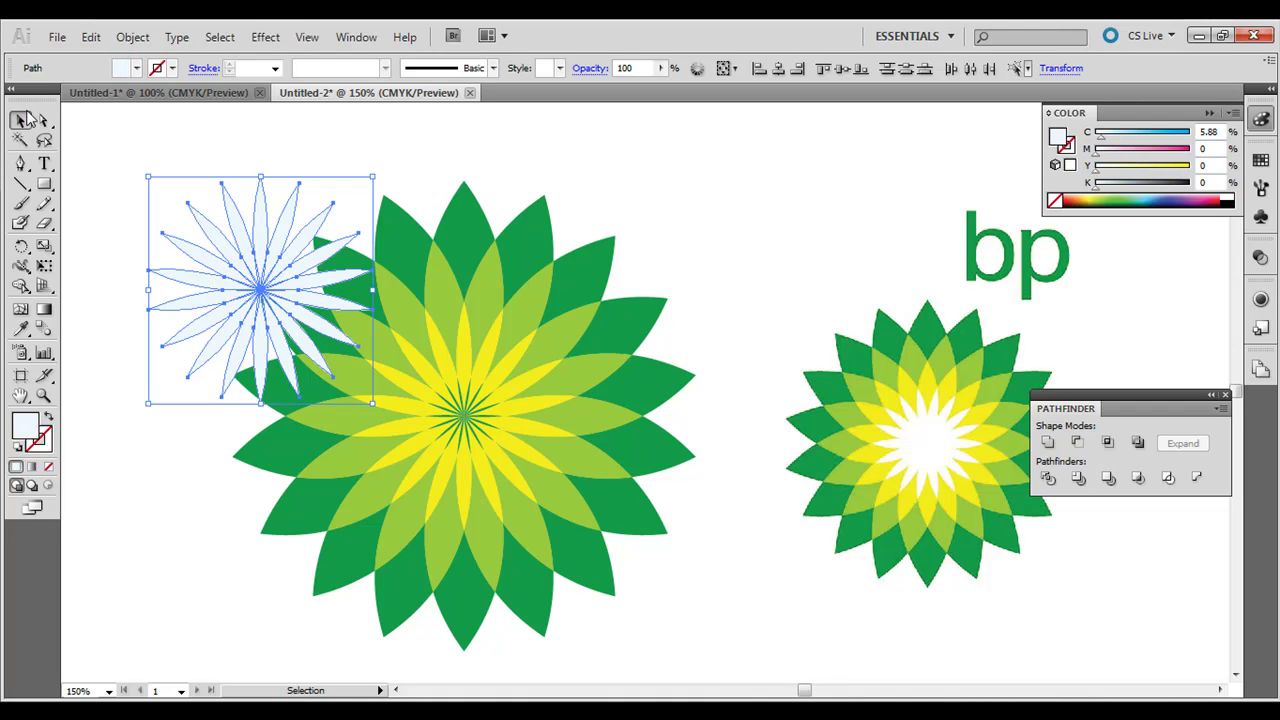
pyautogui.moveTo(318, 322); pyautogui.dragTo(520, 451)
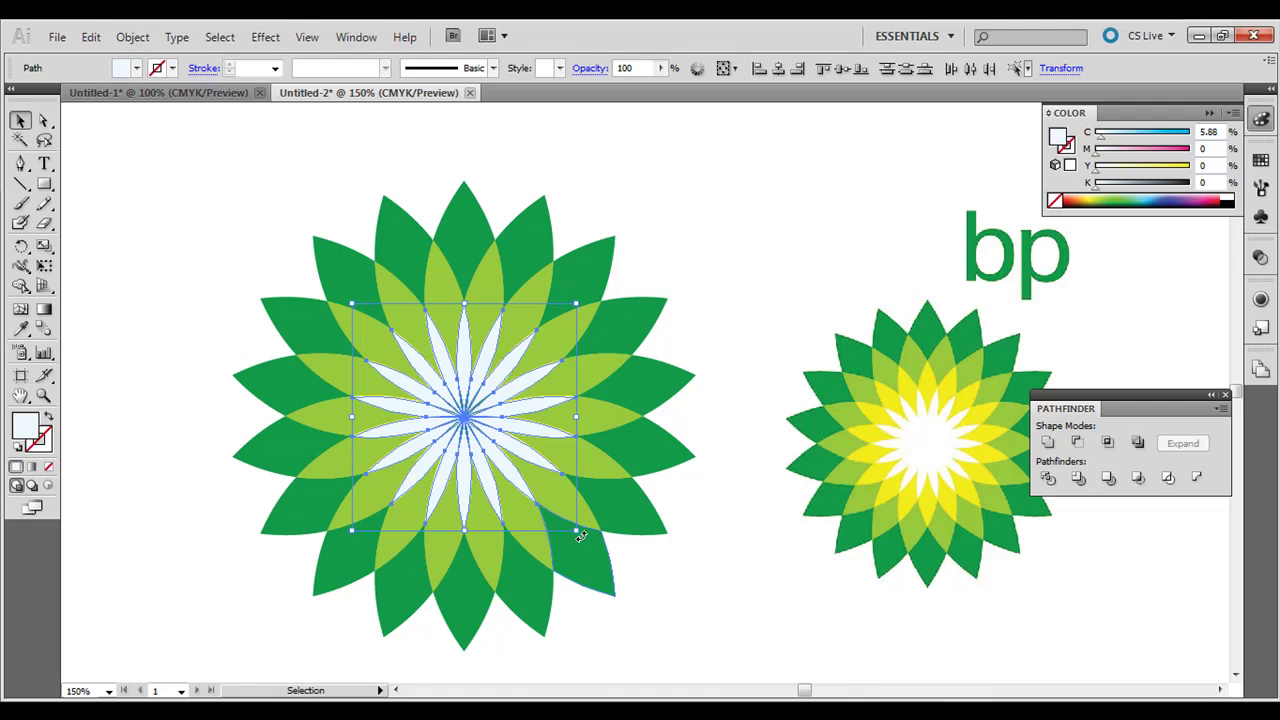
pyautogui.moveTo(581, 537); pyautogui.dragTo(571, 556)
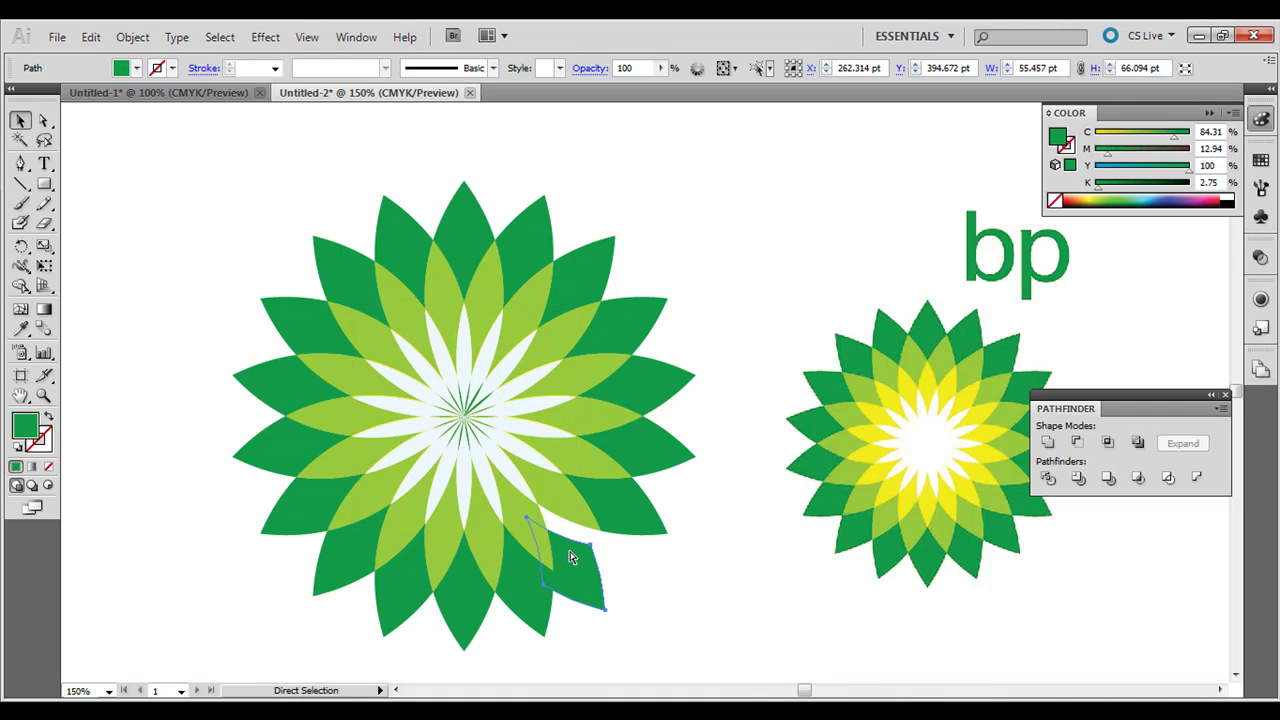
pyautogui.hotkey('ctrl', 'z')
pyautogui.hotkey('ctrl', 'z')
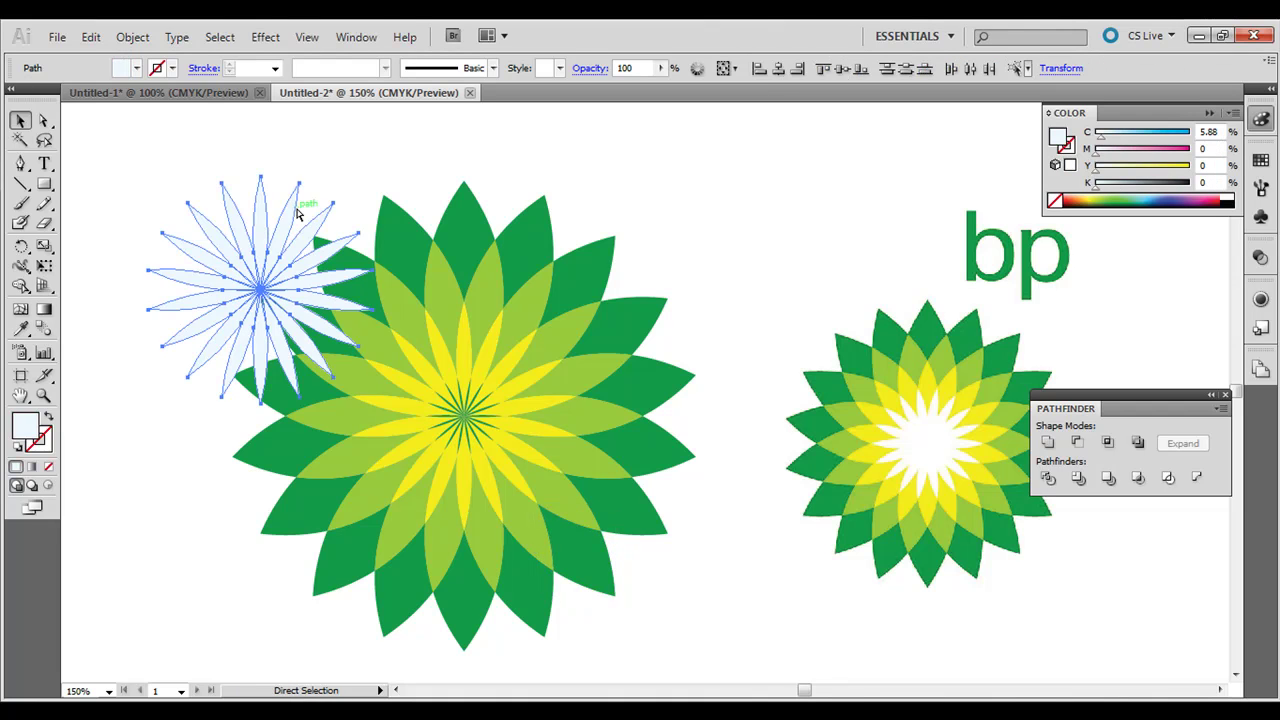
pyautogui.moveTo(297, 241); pyautogui.dragTo(499, 365)
# Rotate and shrink the white petal copy to about 76 × 76 pt, centred between the yellow petals
pyautogui.moveTo(581, 531); pyautogui.dragTo(523, 492)
pyautogui.moveTo(480, 372); pyautogui.dragTo(502, 407)
pyautogui.moveTo(561, 338); pyautogui.dragTo(538, 360)
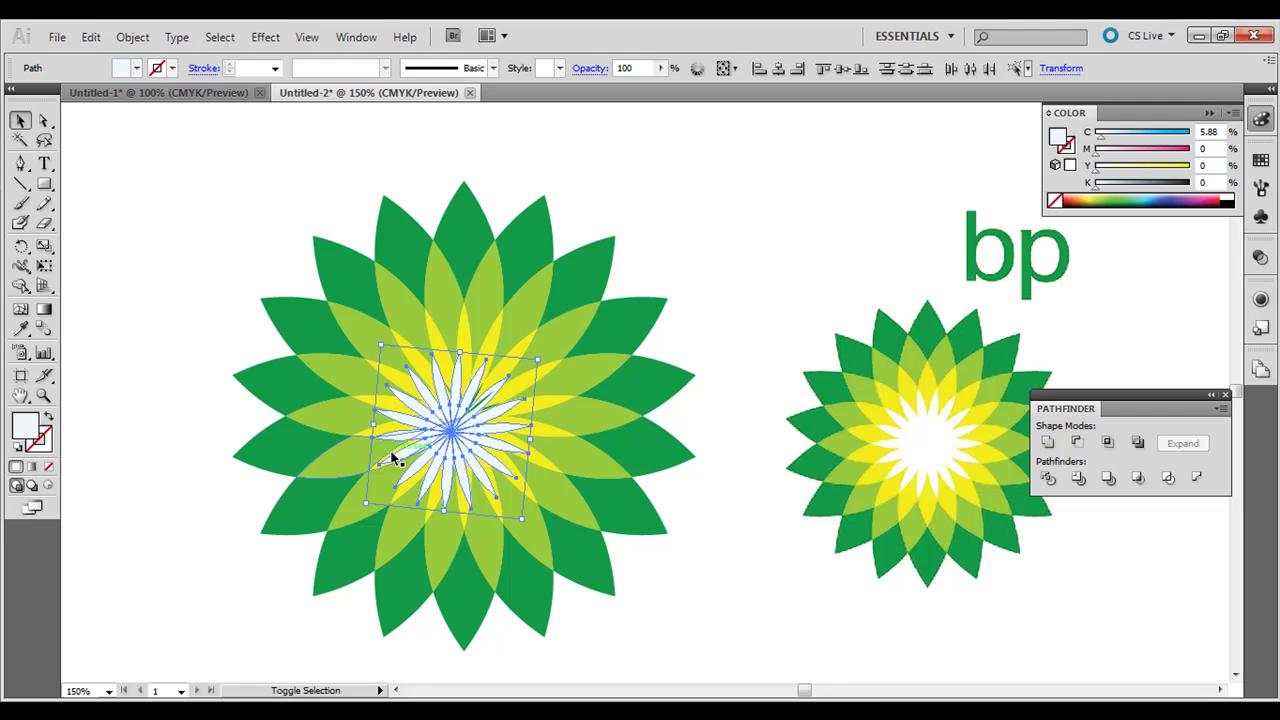
pyautogui.moveTo(366, 504); pyautogui.dragTo(400, 475)
pyautogui.moveTo(501, 392); pyautogui.dragTo(487, 398)
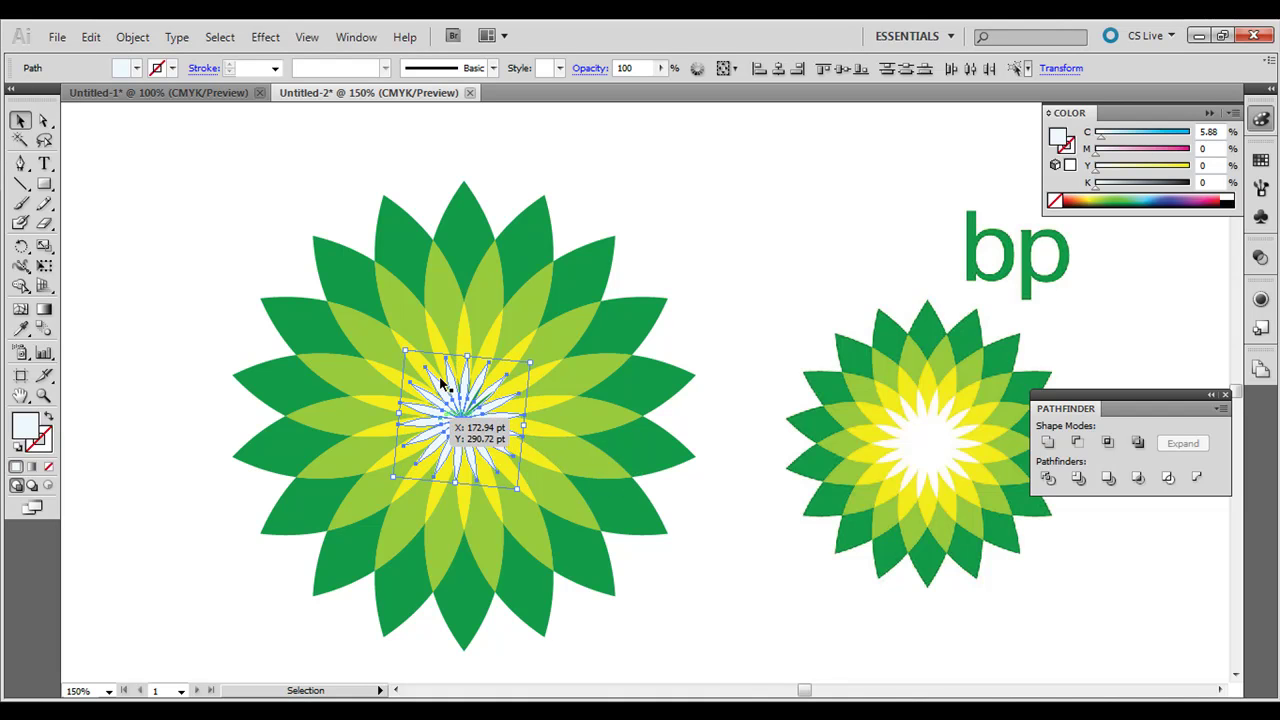
pyautogui.moveTo(398, 350); pyautogui.dragTo(447, 383)
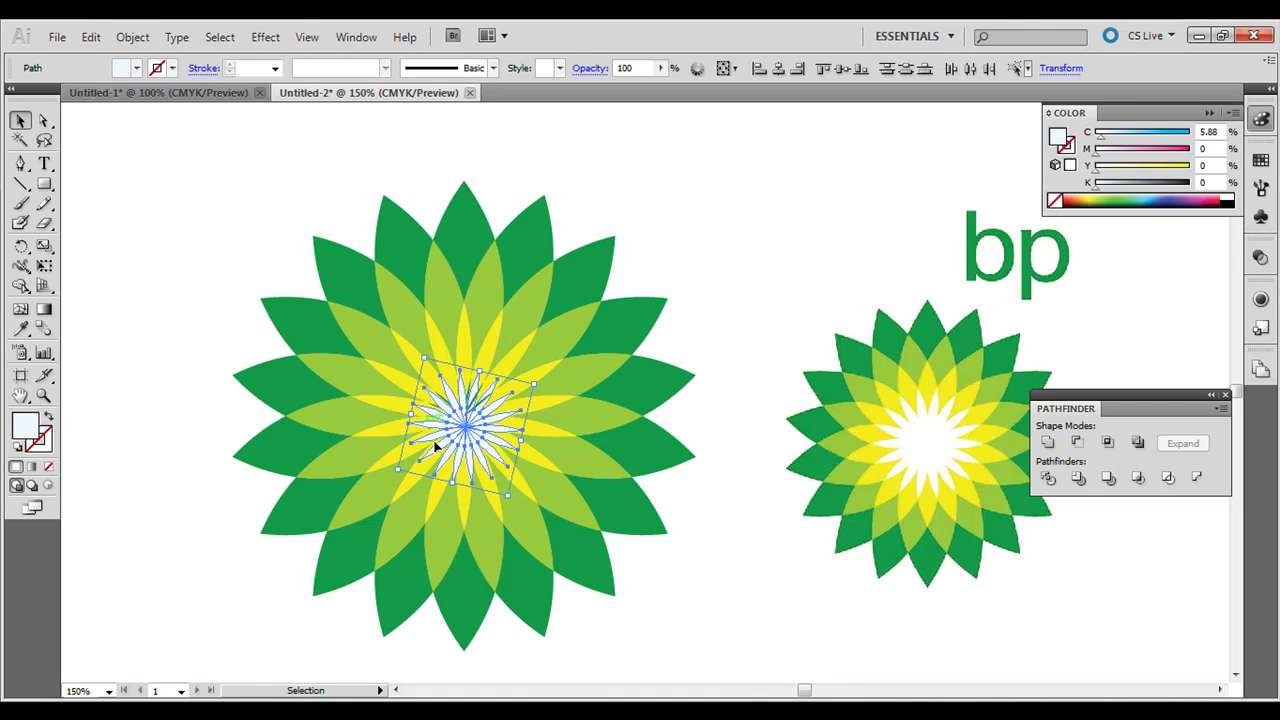
pyautogui.moveTo(507, 493); pyautogui.dragTo(516, 496)
pyautogui.click(222, 265)
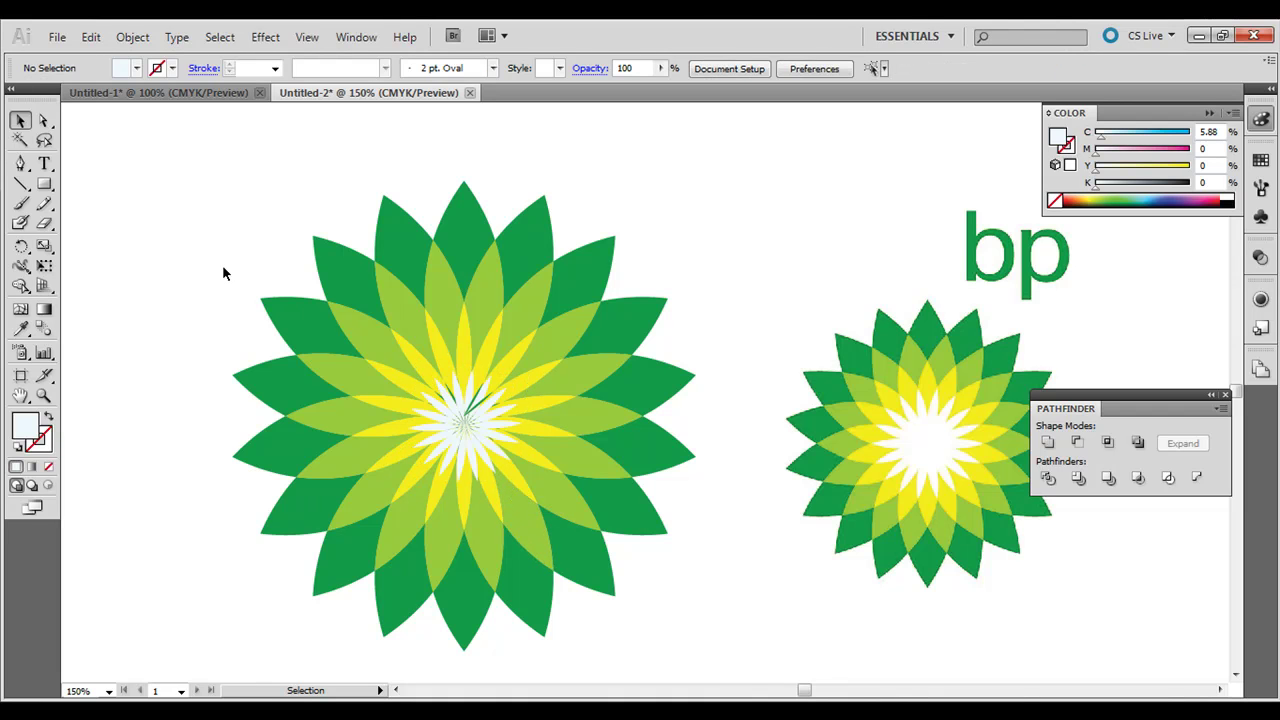
# Check the white centre petals, deselect, and zoom out to 66.67% to show both logos
pyautogui.click(478, 395)
pyautogui.click(489, 417)
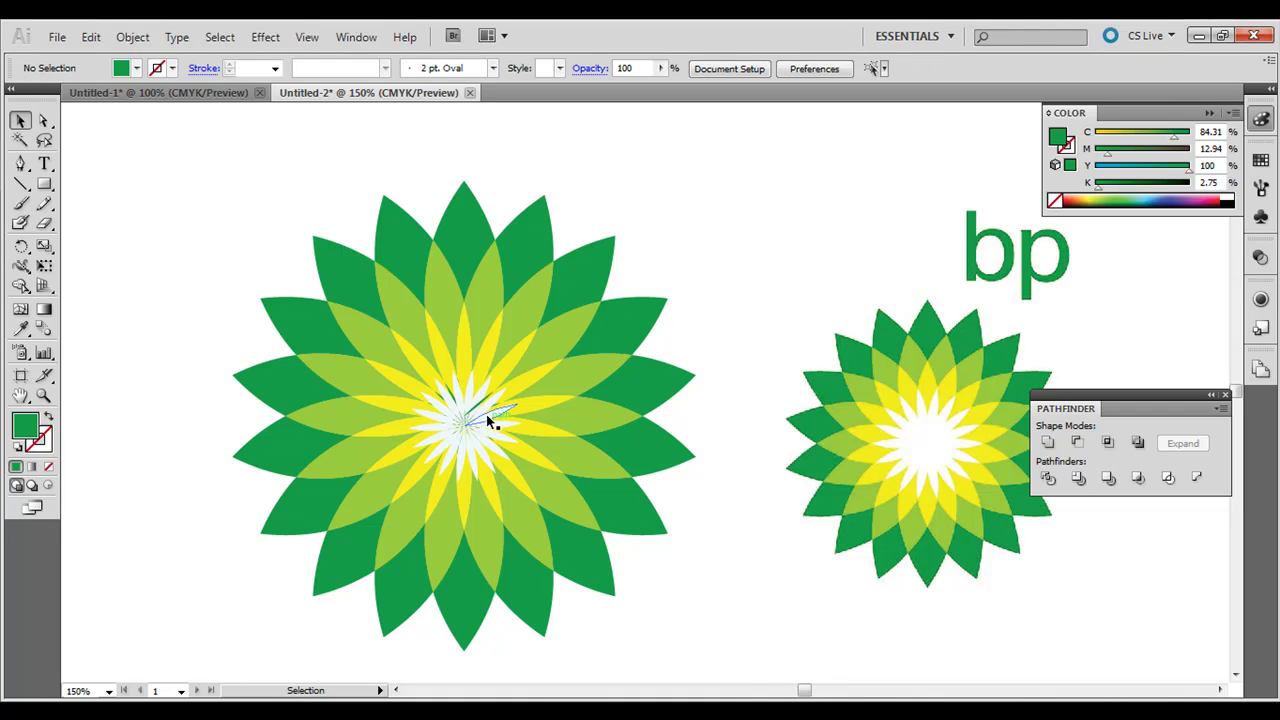
pyautogui.click(478, 402)
pyautogui.click(256, 253)
pyautogui.hotkey('ctrl', '-')
pyautogui.hotkey('ctrl', '-')
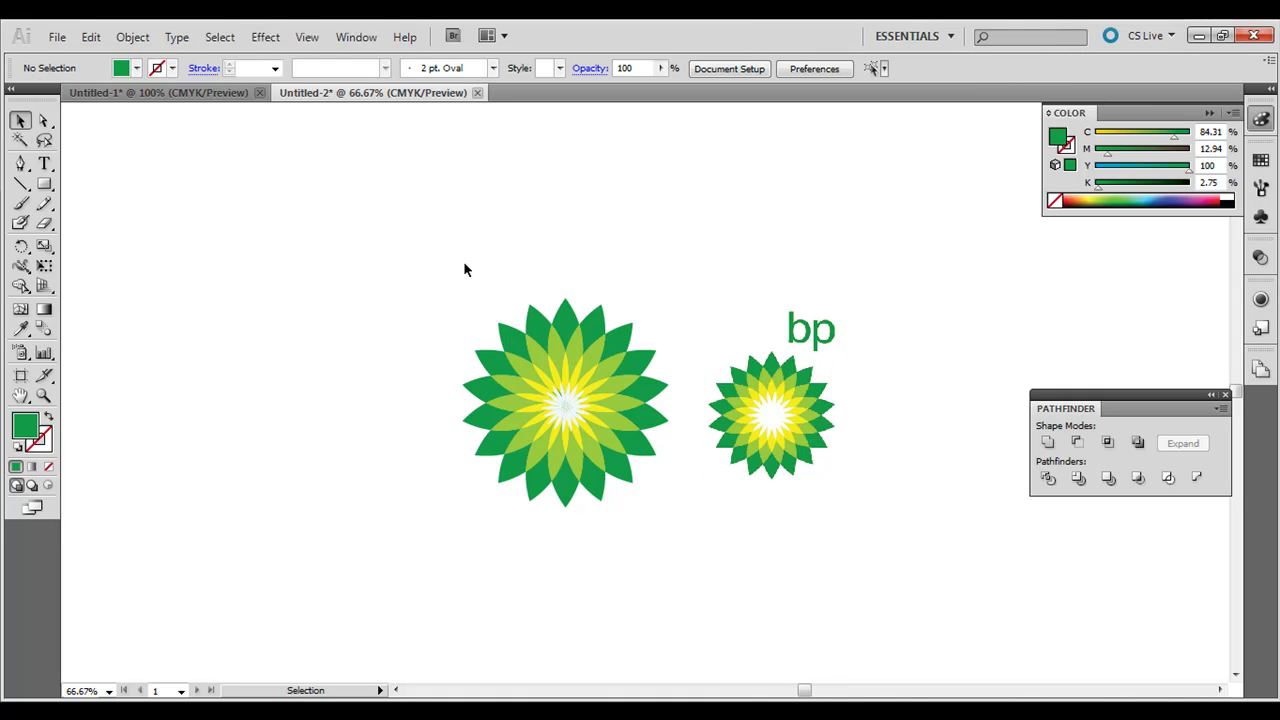
# Shift the whole flower left and refill it blue (C 81.96, M 33.33, Y 8.24)
pyautogui.moveTo(400, 295); pyautogui.dragTo(668, 546)
pyautogui.moveTo(651, 382); pyautogui.dragTo(460, 357)
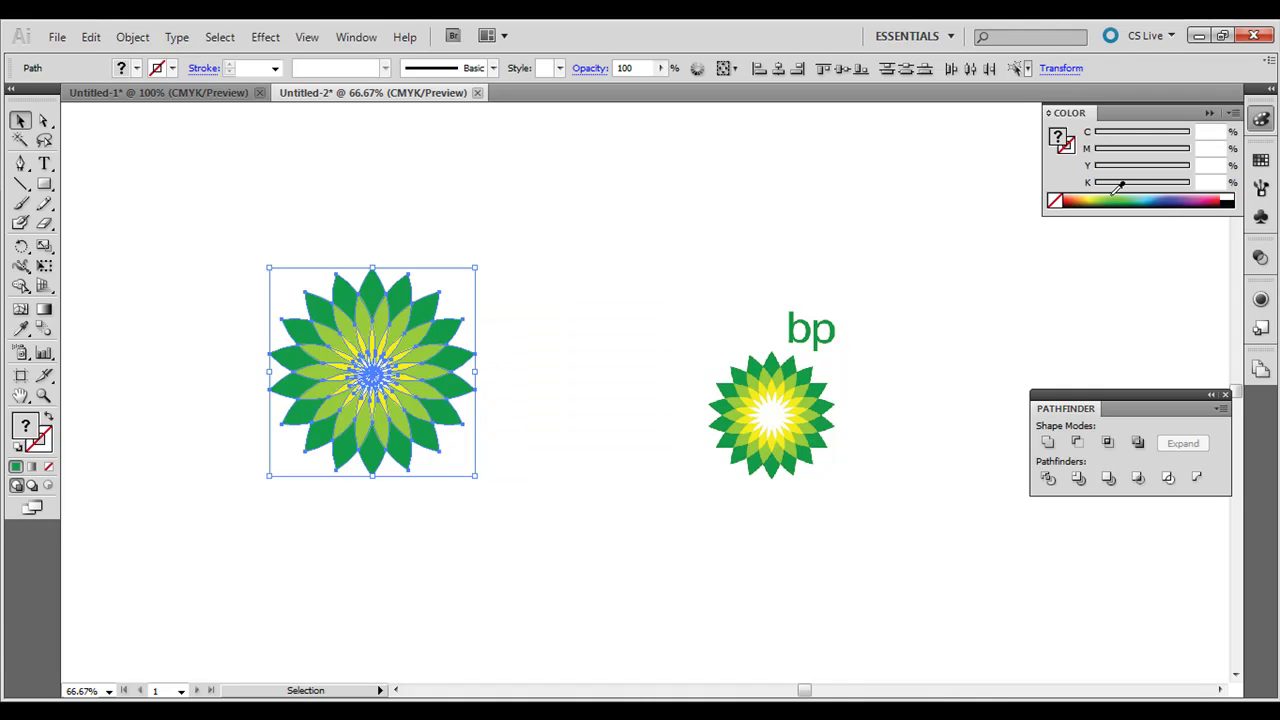
pyautogui.click(1153, 199)
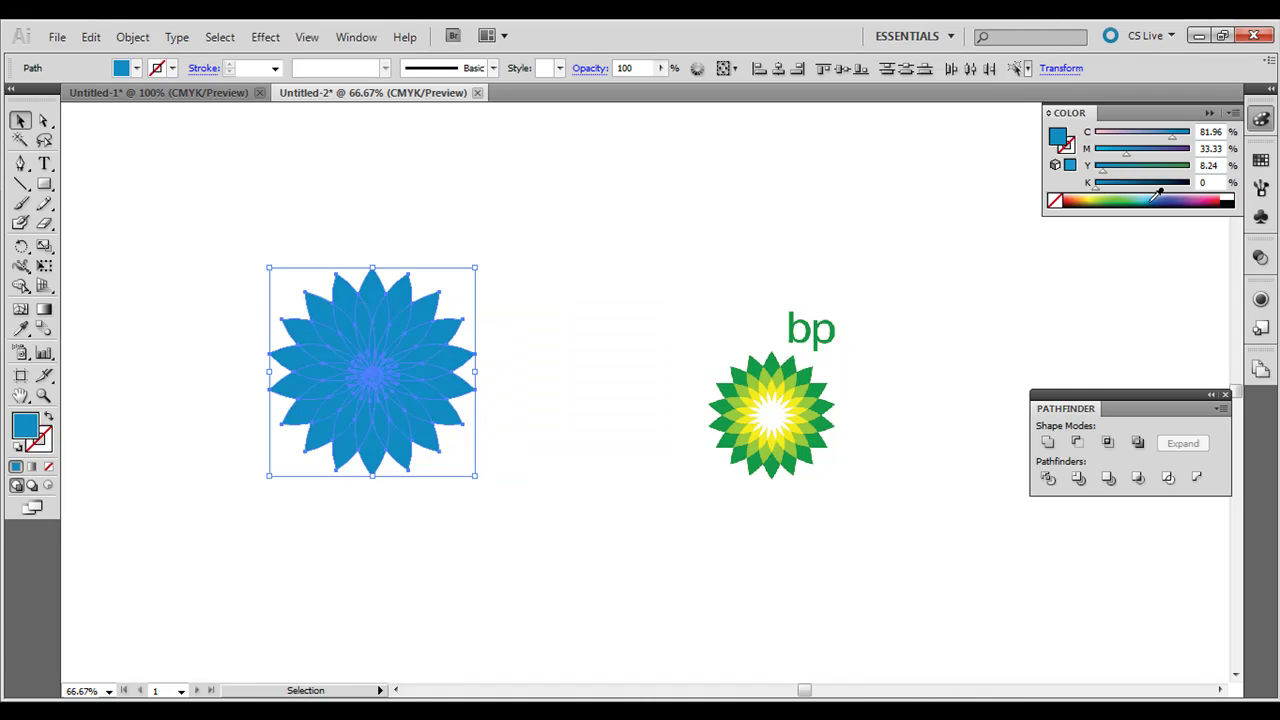
pyautogui.click(730, 222)
pyautogui.click(356, 330)
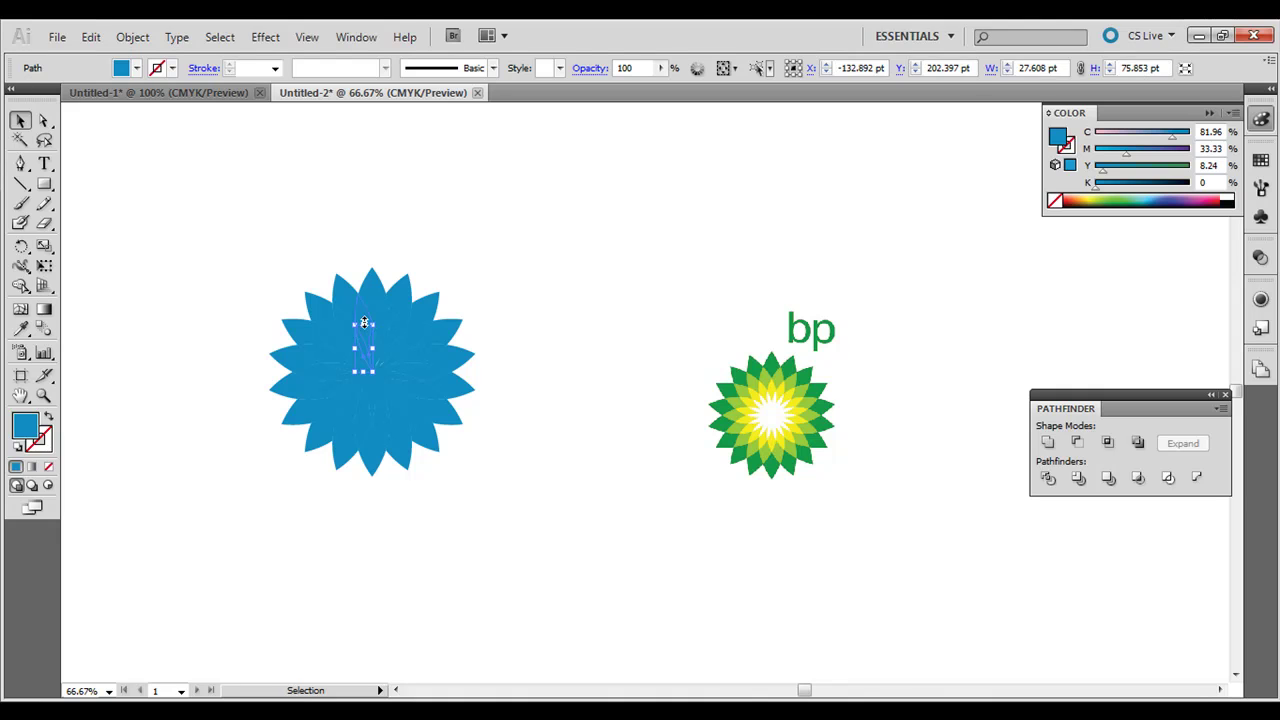
pyautogui.keyDown('shift'); pyautogui.click(338, 340); pyautogui.keyUp('shift')
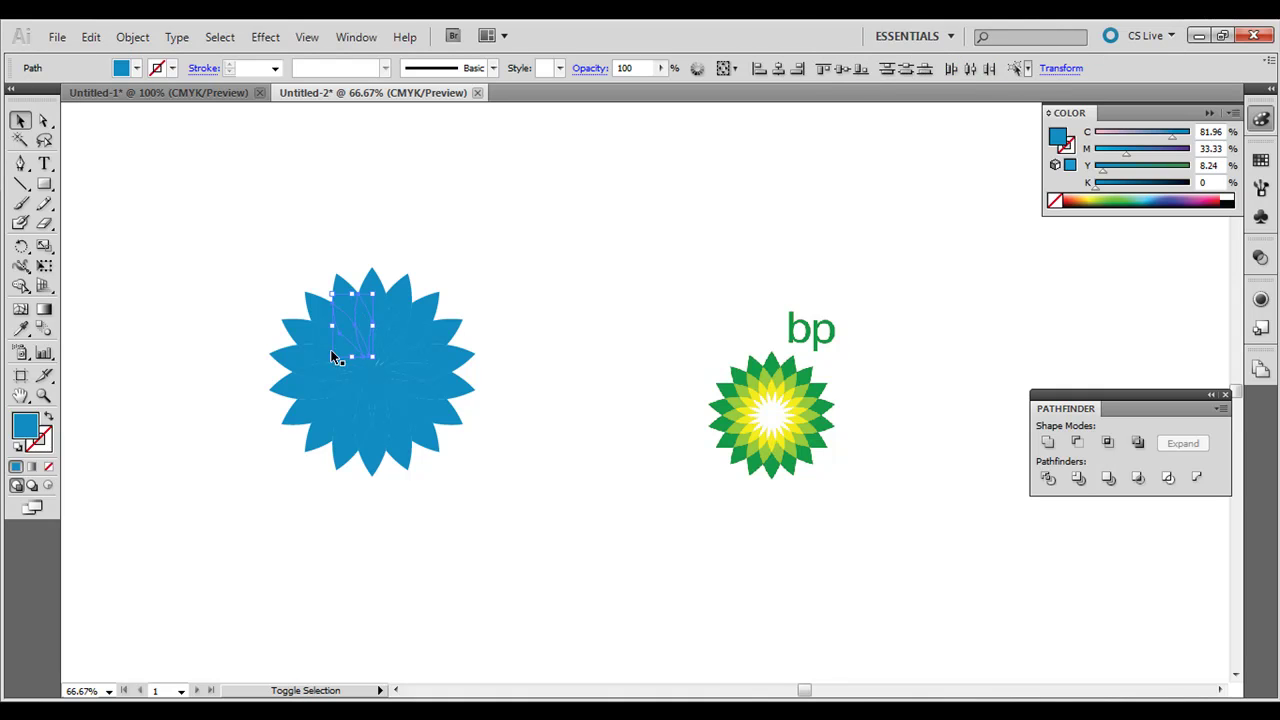
pyautogui.click(615, 411)
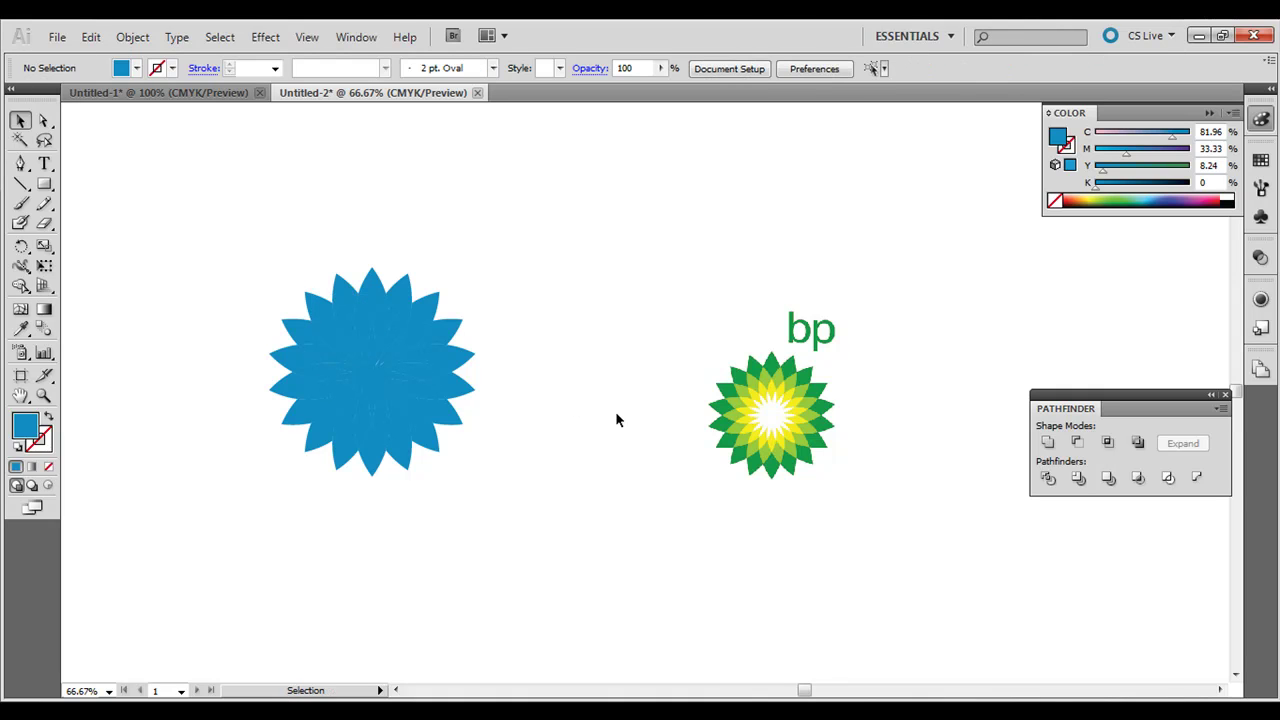